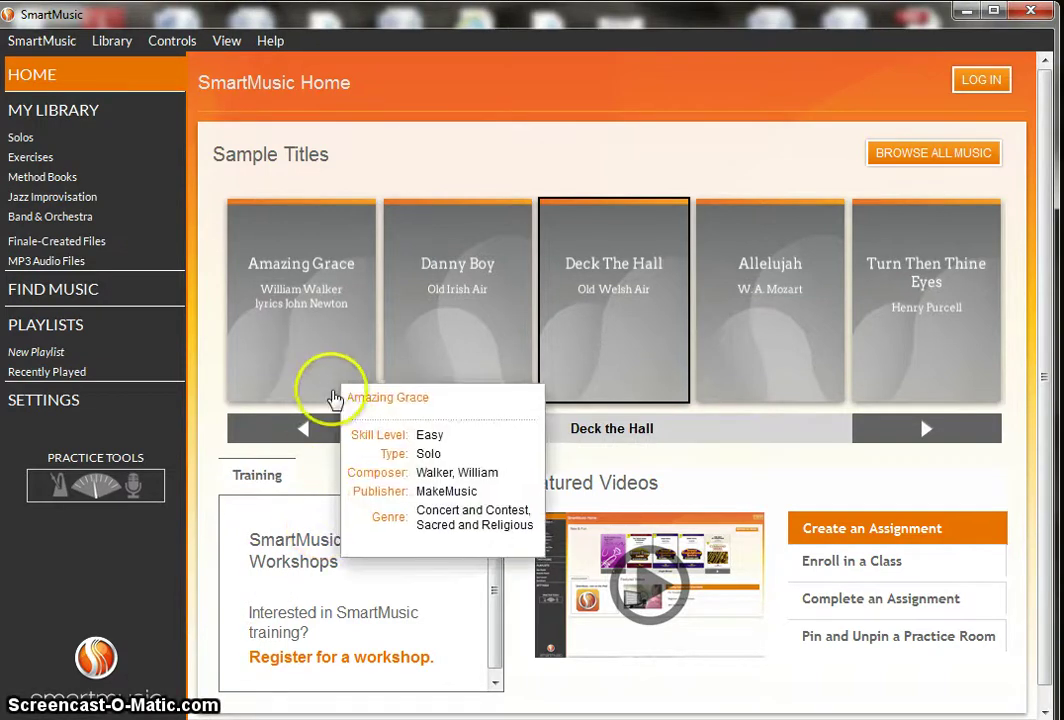
- Page through the sample carousel to the Samples cover and open the Major scale exercise collection
mouse_move(616, 410)
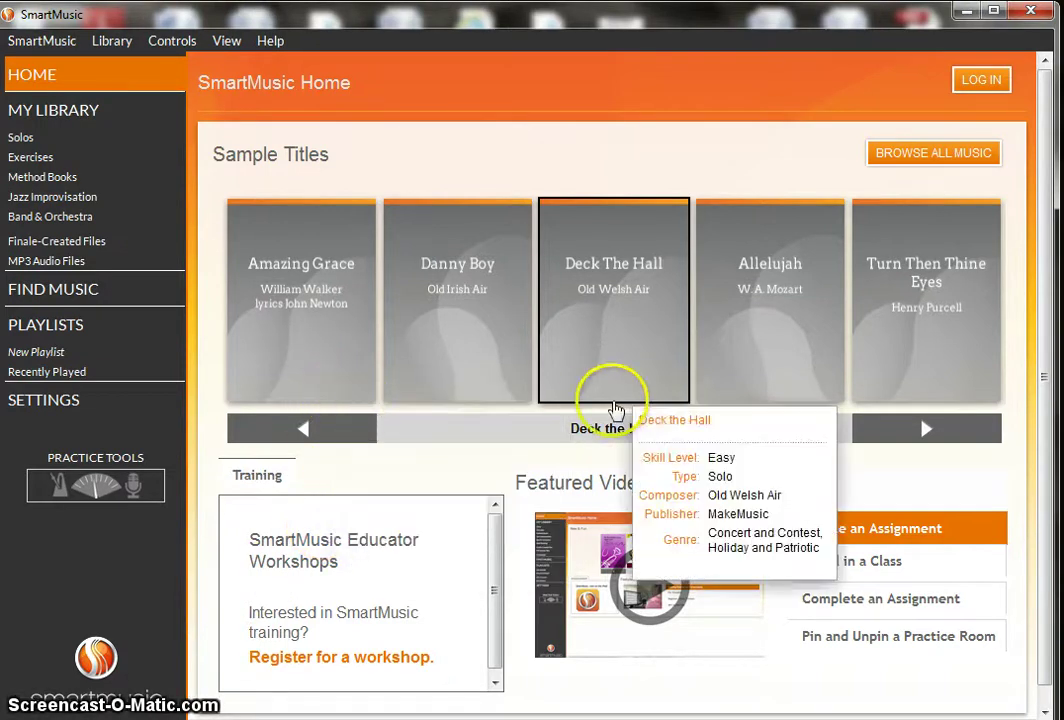
left_click(928, 432)
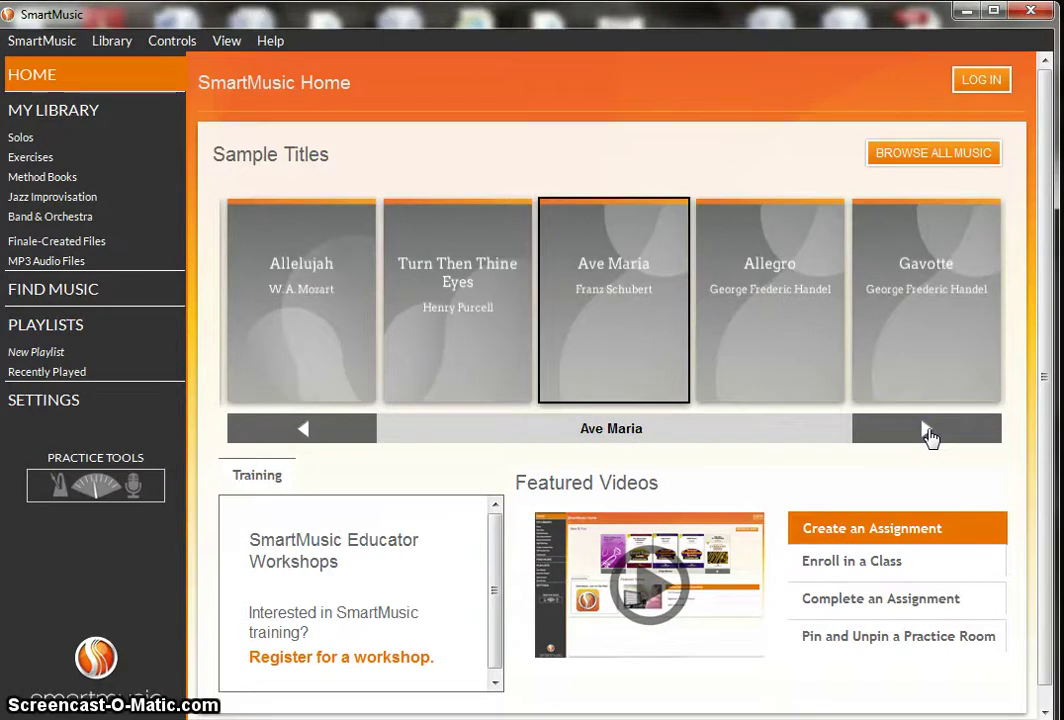
left_click(928, 432)
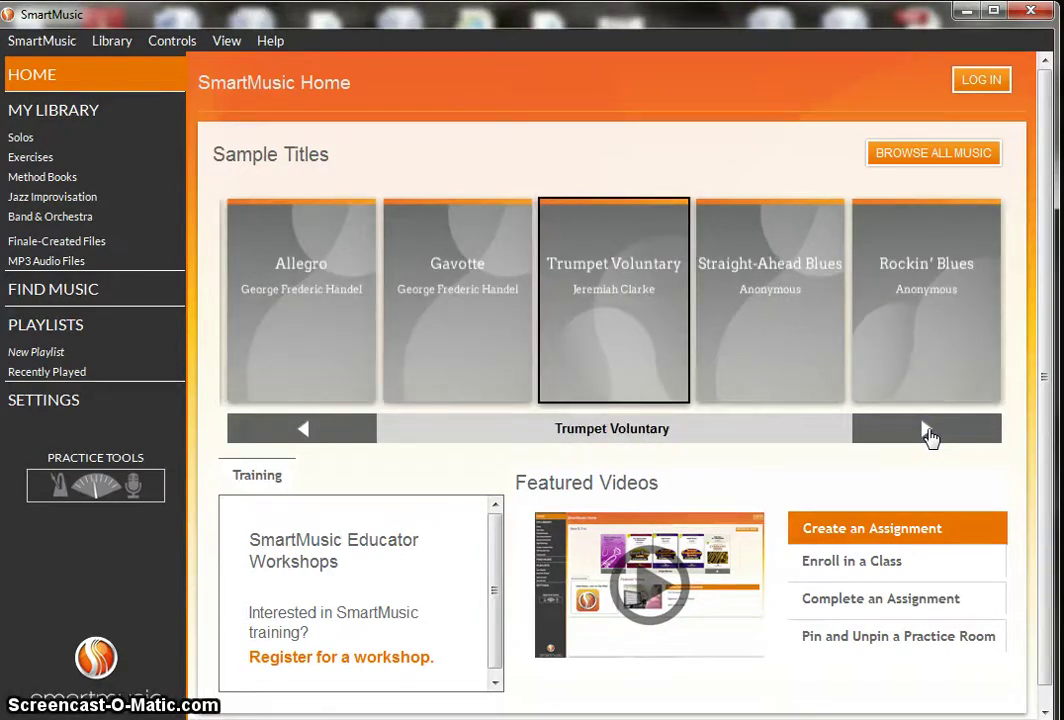
left_click(928, 432)
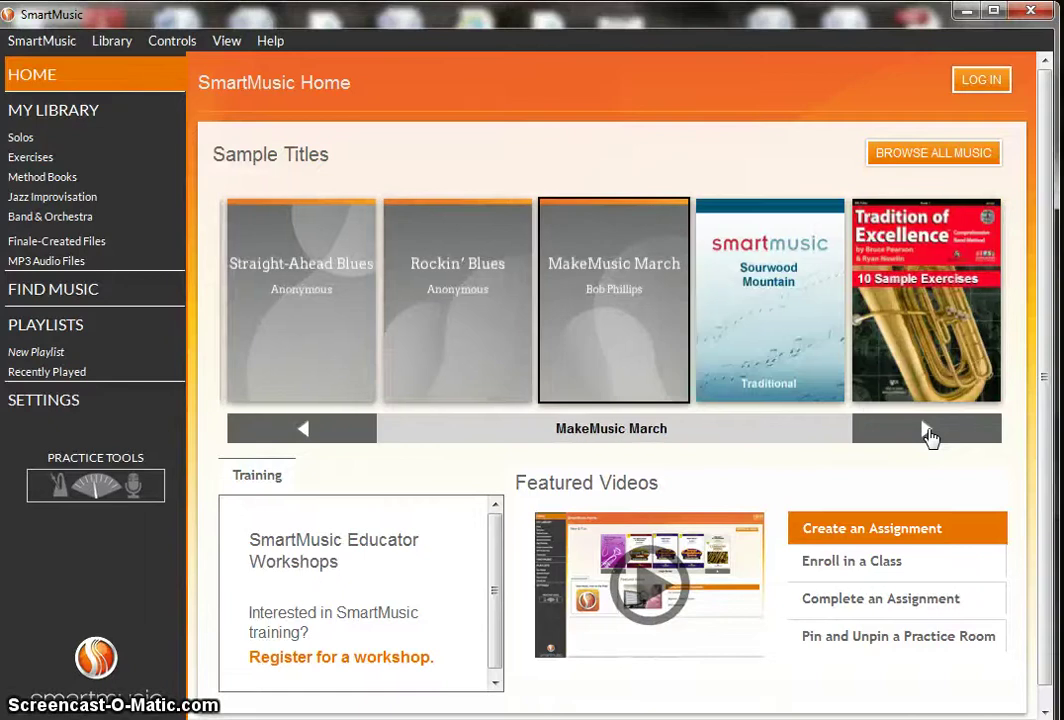
left_click(928, 432)
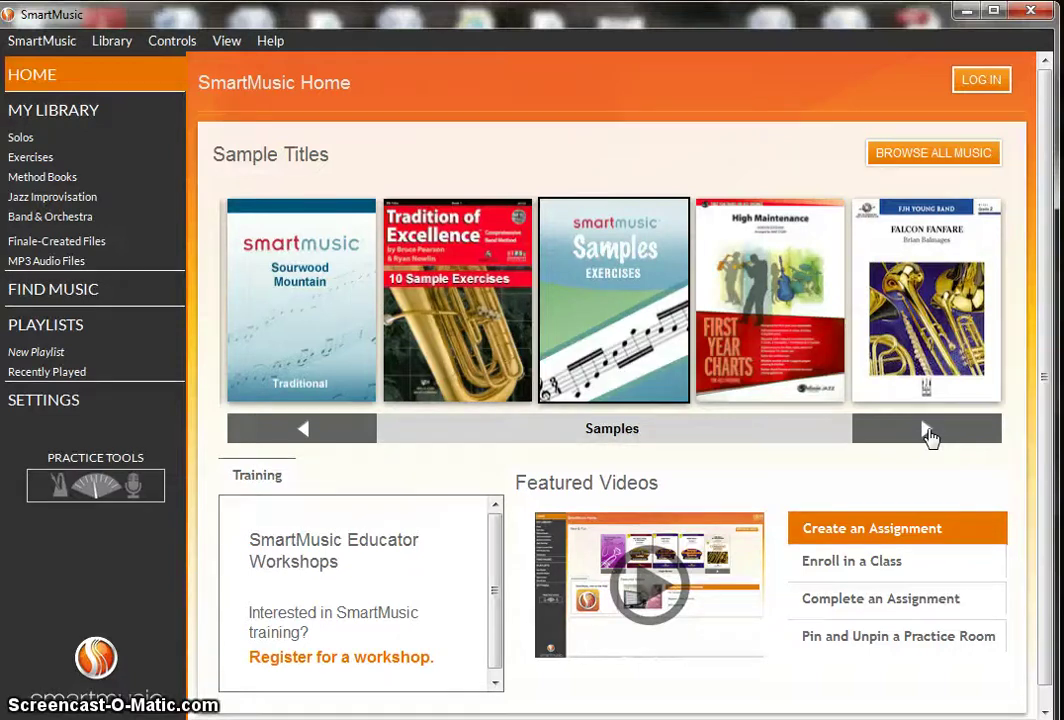
mouse_move(637, 358)
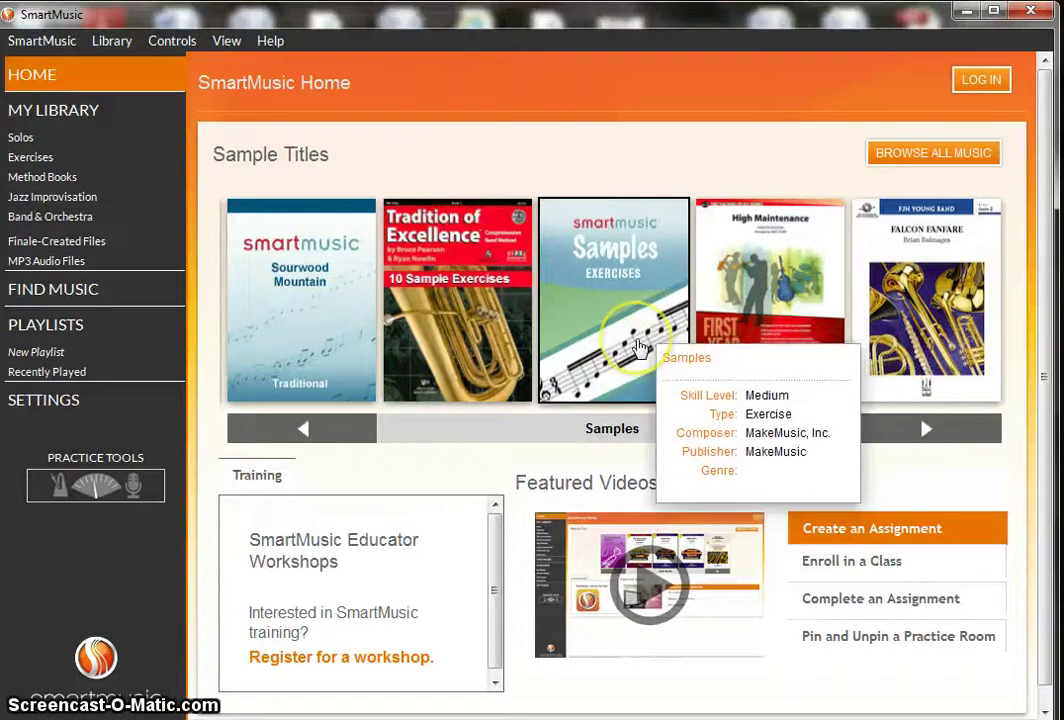
left_click(632, 333)
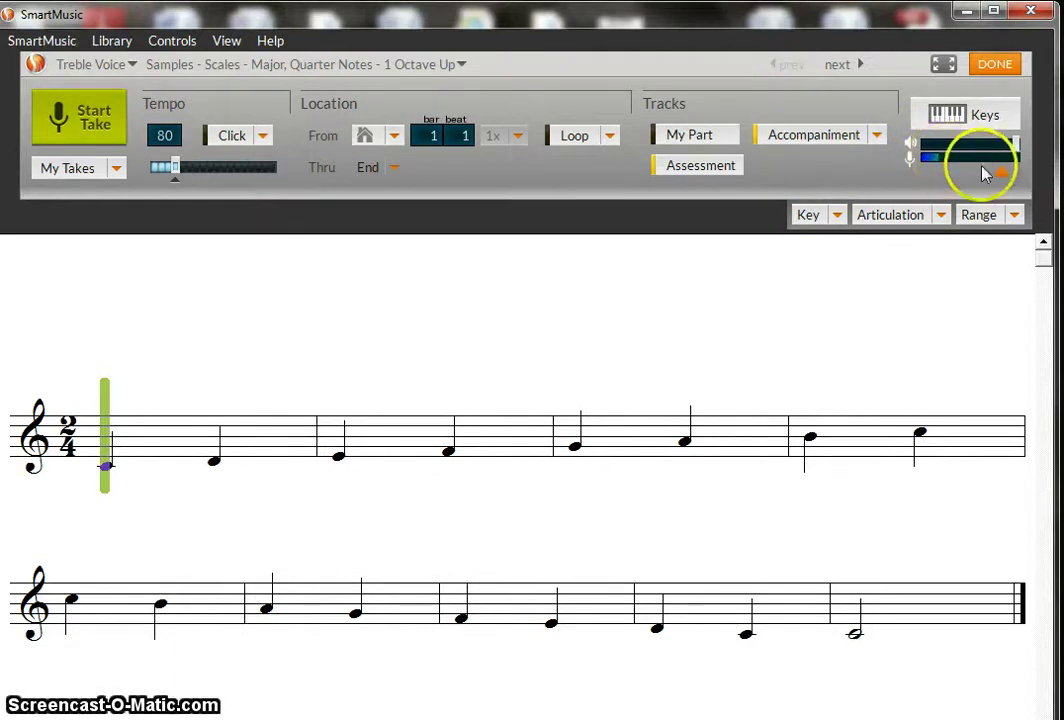
- Drag the speaker slider to set the playback volume to its maximum
mouse_move(1005, 176)
left_mouse_down()
mouse_move(939, 162)
mouse_move(938, 173)
mouse_move(1015, 177)
mouse_move(1003, 173)
left_mouse_up()
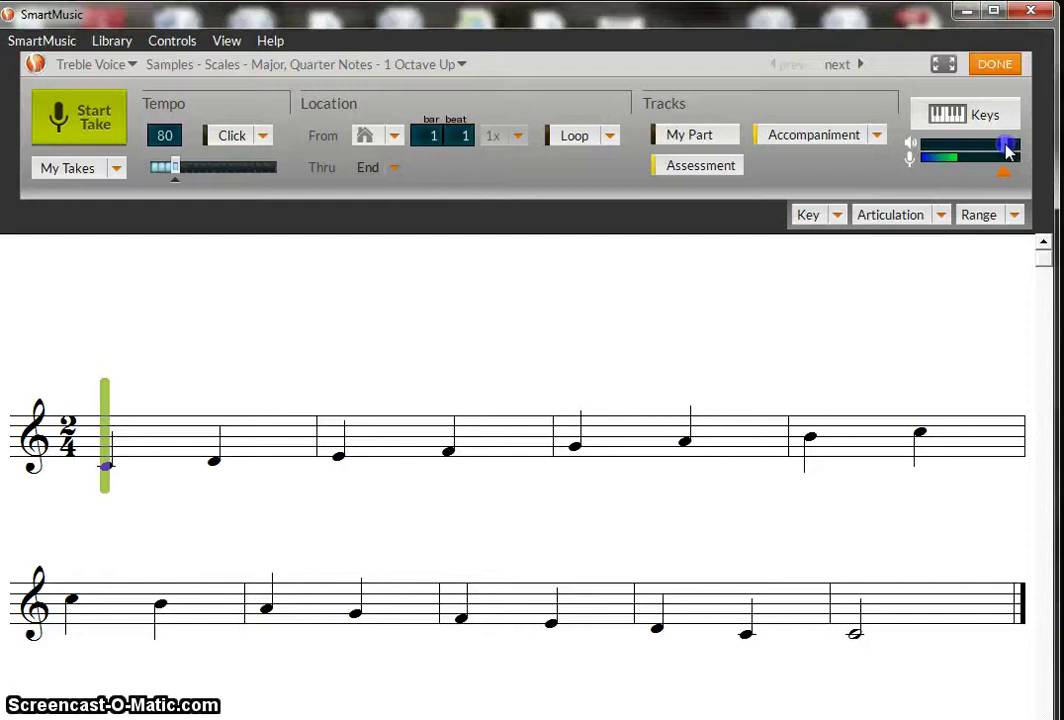
left_click_drag(1023, 147, 1014, 150)
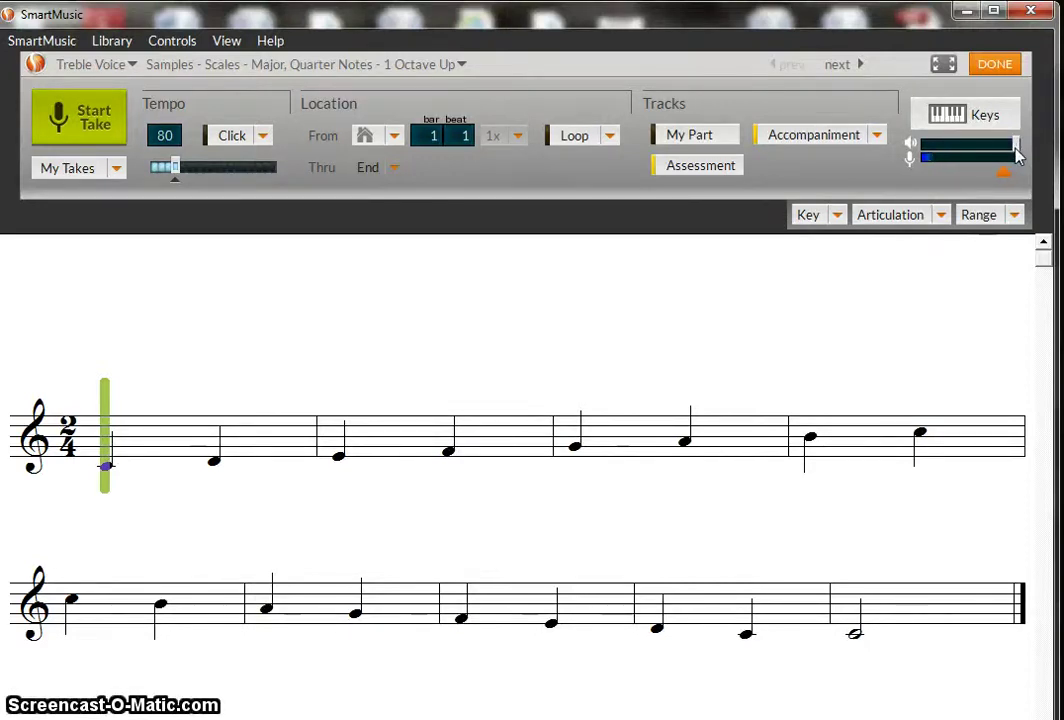
mouse_move(1016, 150)
left_mouse_down()
mouse_move(990, 148)
mouse_move(1024, 150)
left_mouse_up()
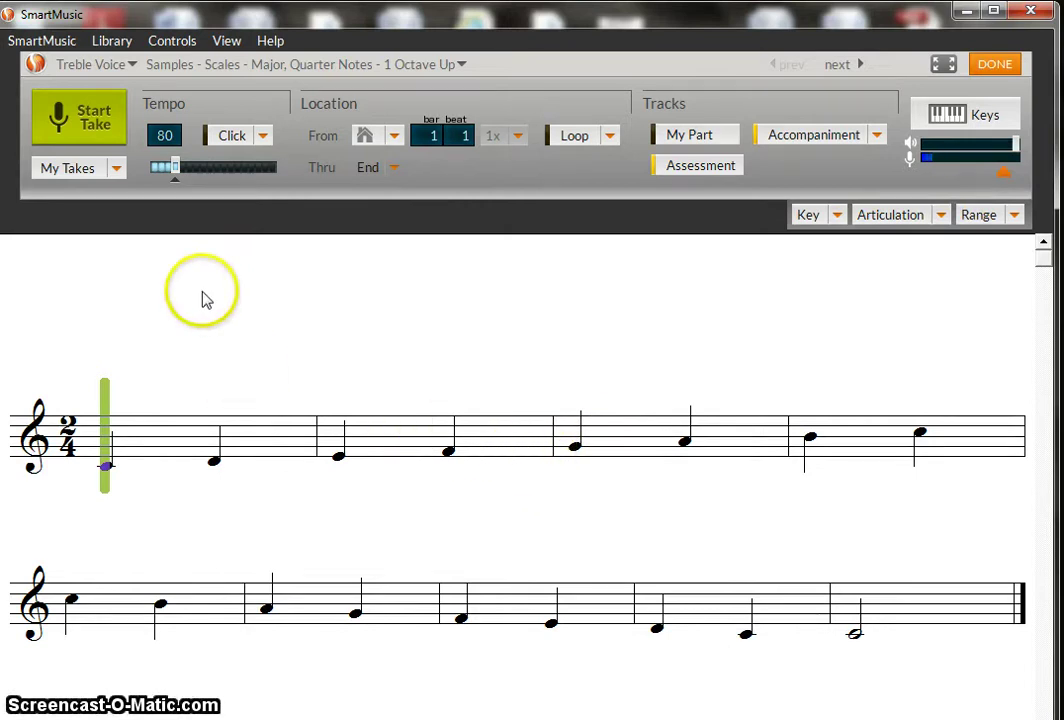
left_click(172, 138)
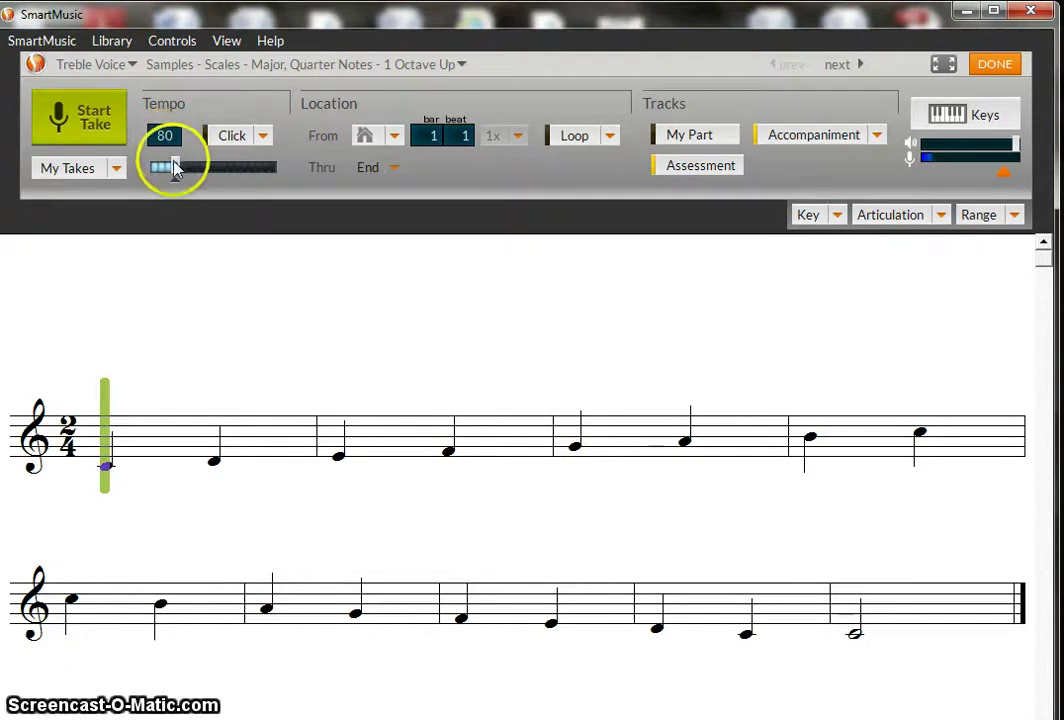
mouse_move(173, 166)
left_mouse_down()
mouse_move(222, 172)
mouse_move(166, 168)
mouse_move(176, 178)
left_mouse_up()
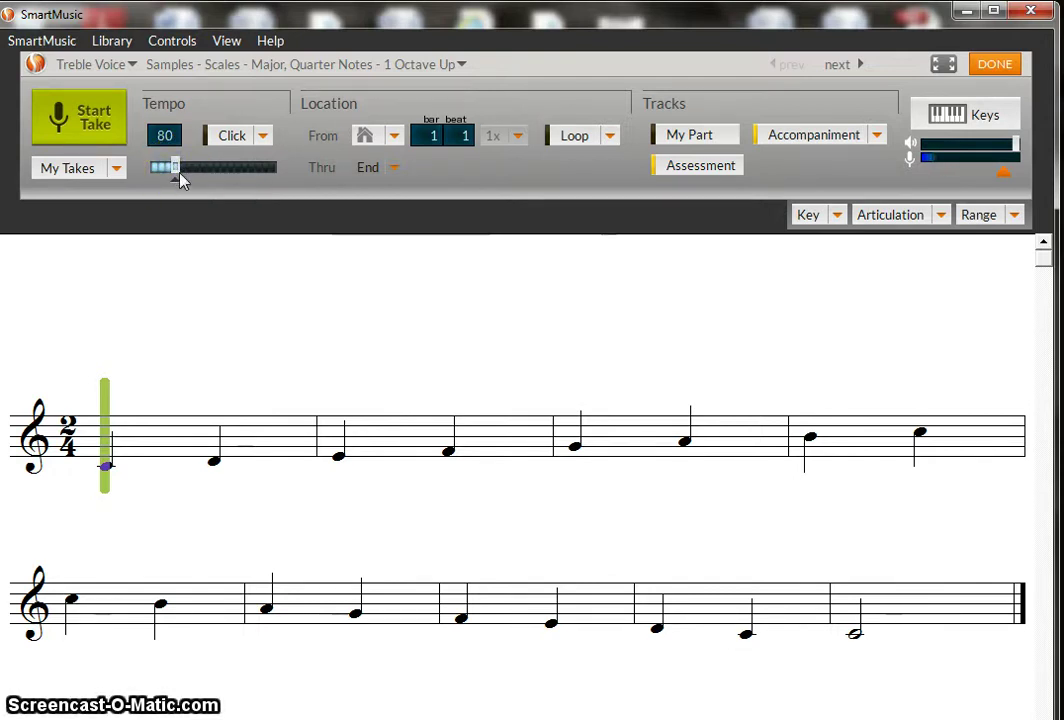
left_click(175, 170)
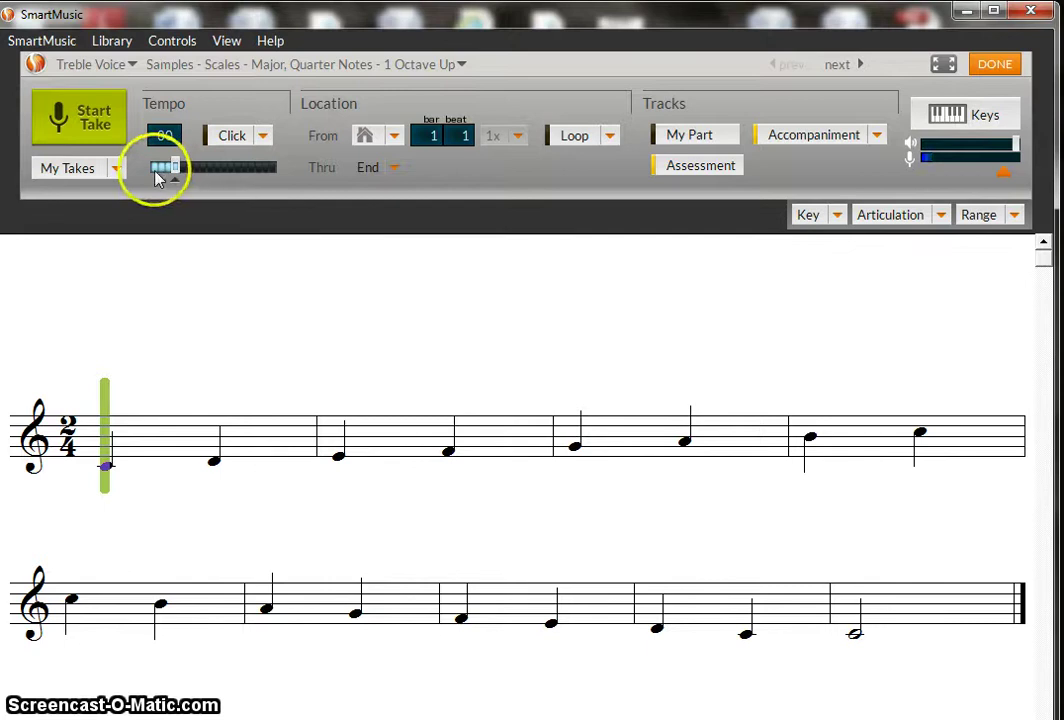
- Change the exercise instrument from Treble Voice to Bass Voice
left_click(133, 68)
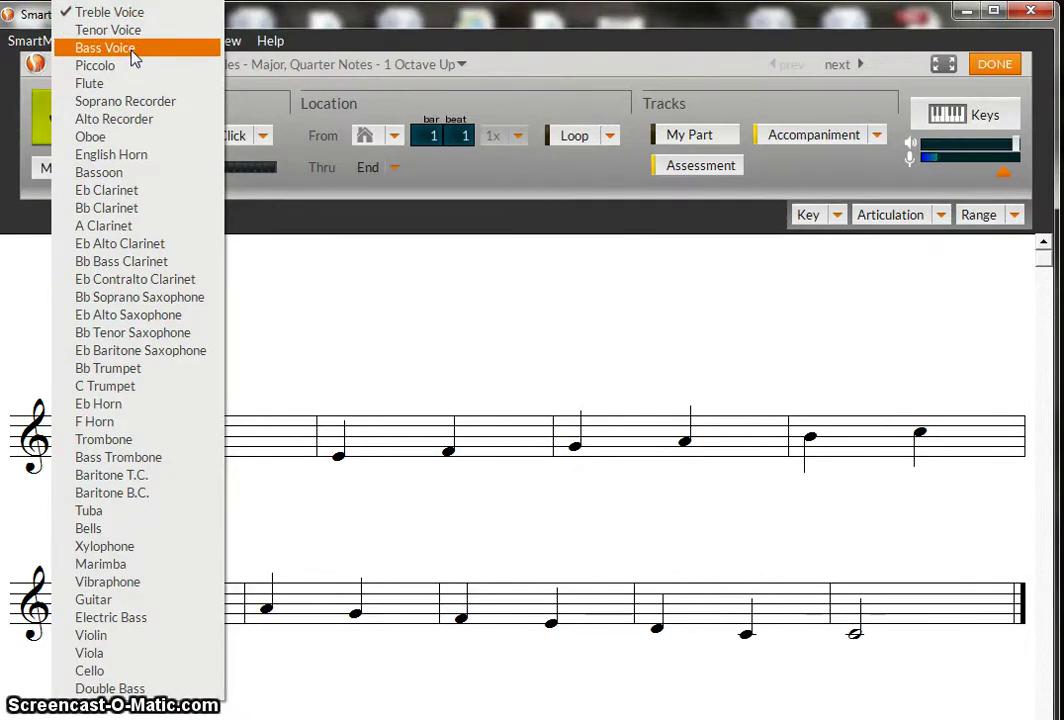
left_click(105, 48)
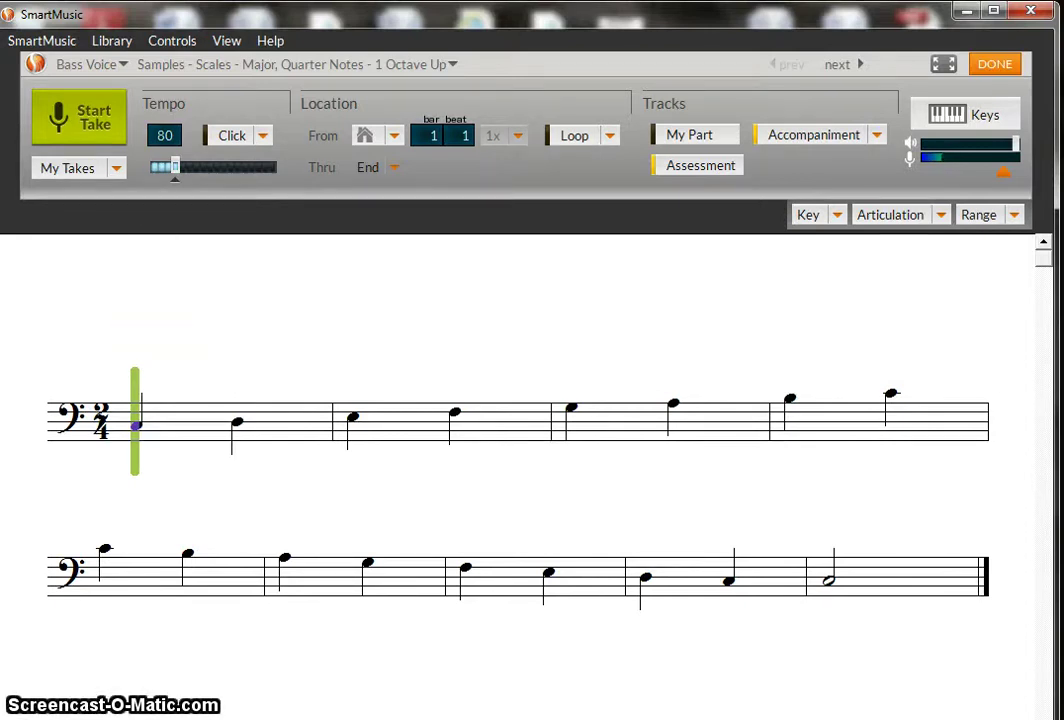
- Switch the instrument to Trombone, placing and then clearing a stray start marker
left_click(125, 66)
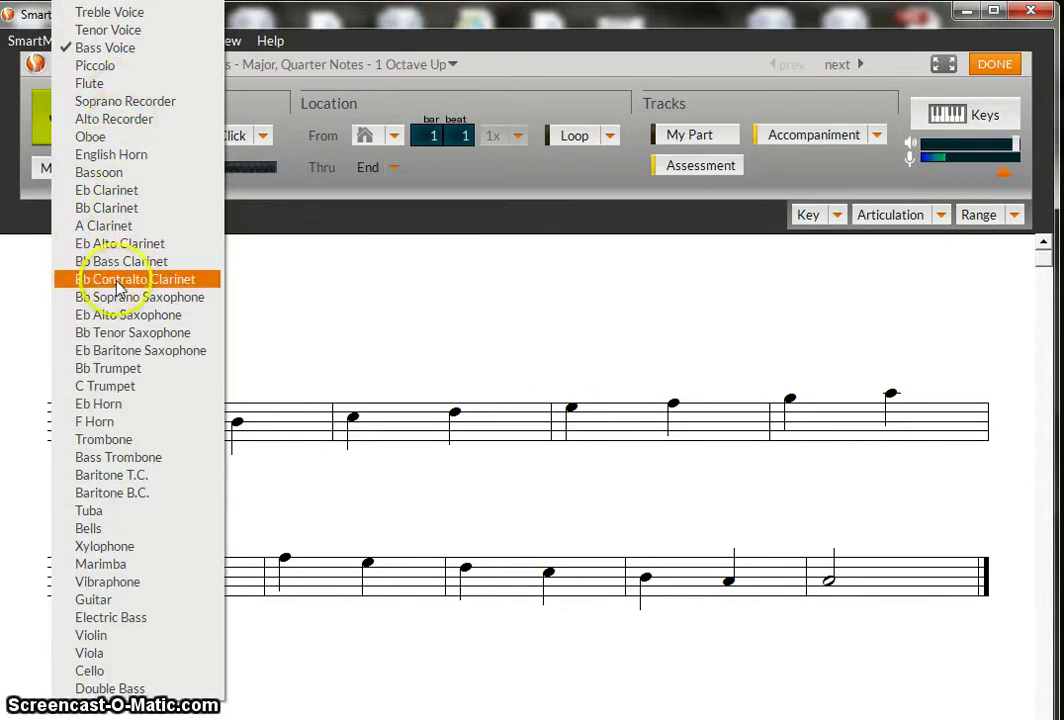
left_click(103, 440)
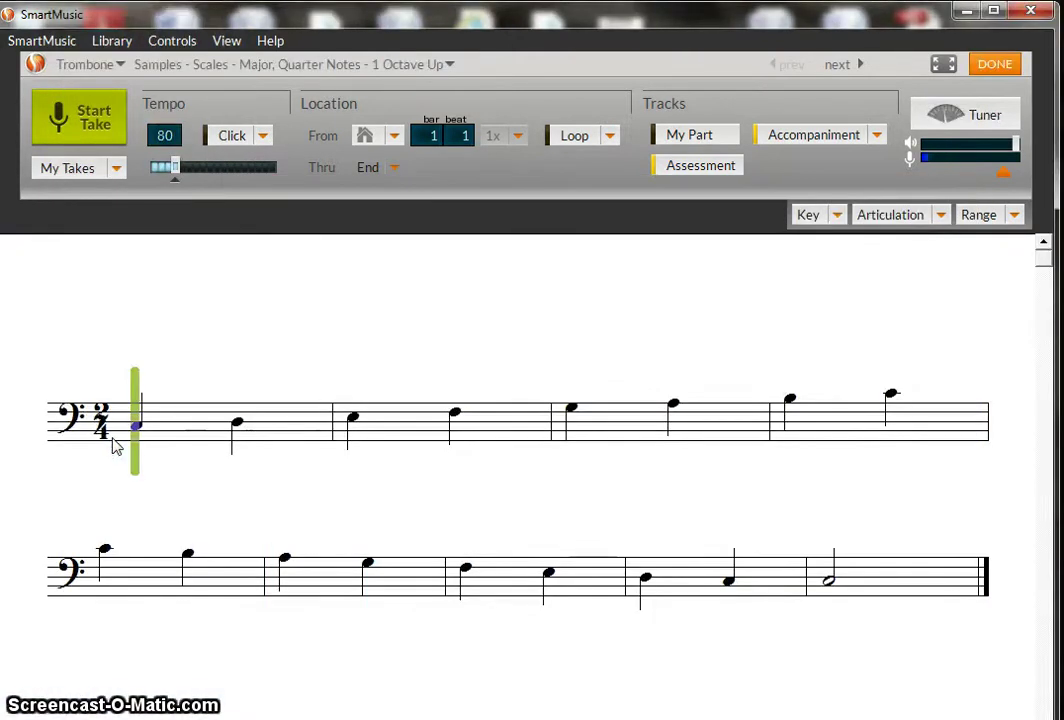
left_click(178, 442)
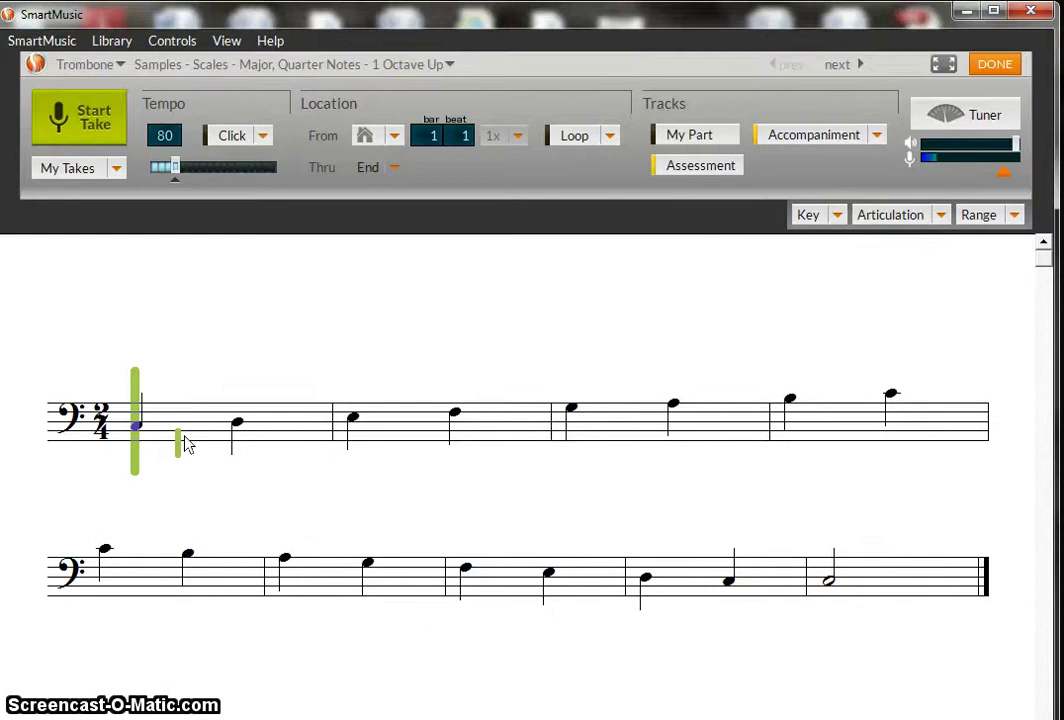
left_click(154, 330)
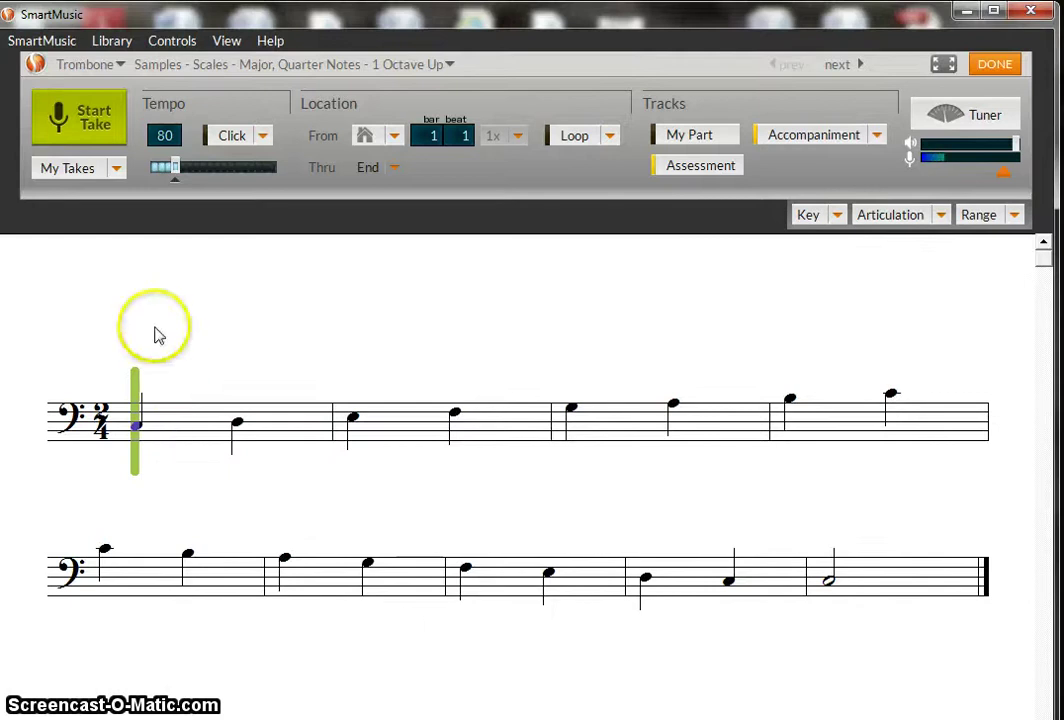
- Switch the instrument to Violin, then to Flute, keeping tempo 80
left_click(122, 66)
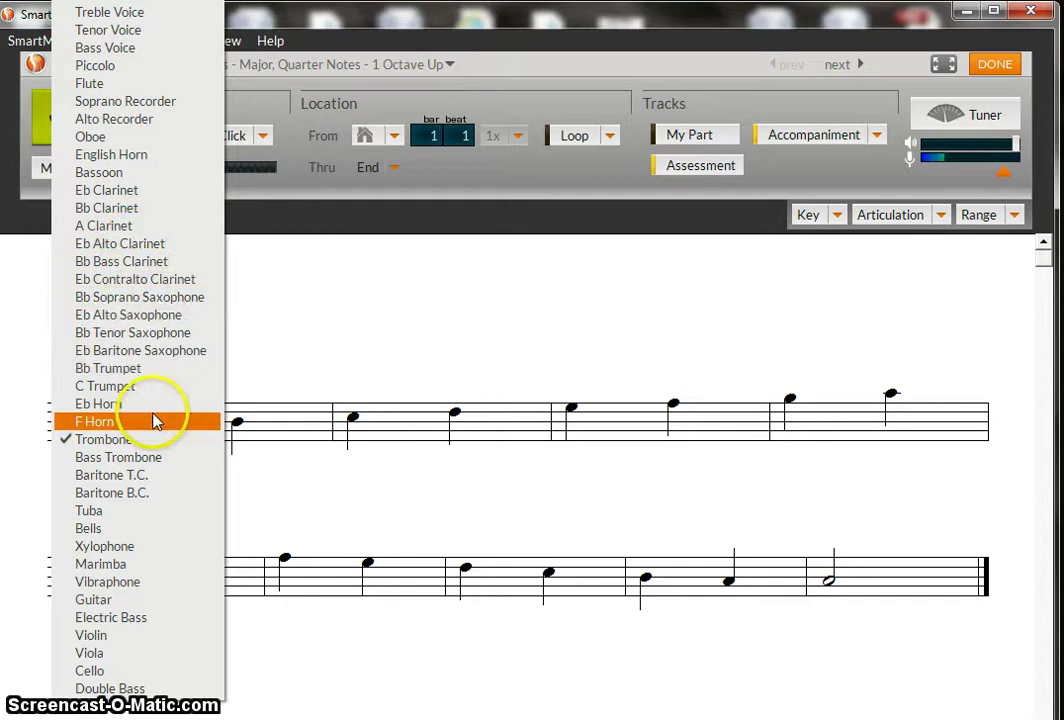
left_click(139, 635)
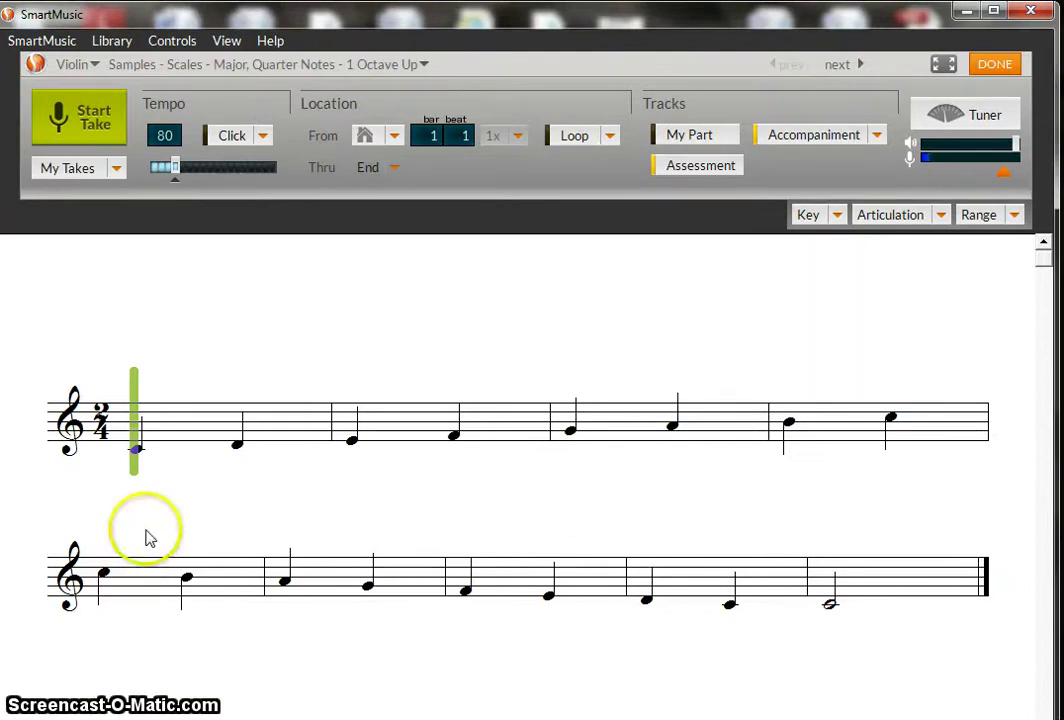
left_click(99, 66)
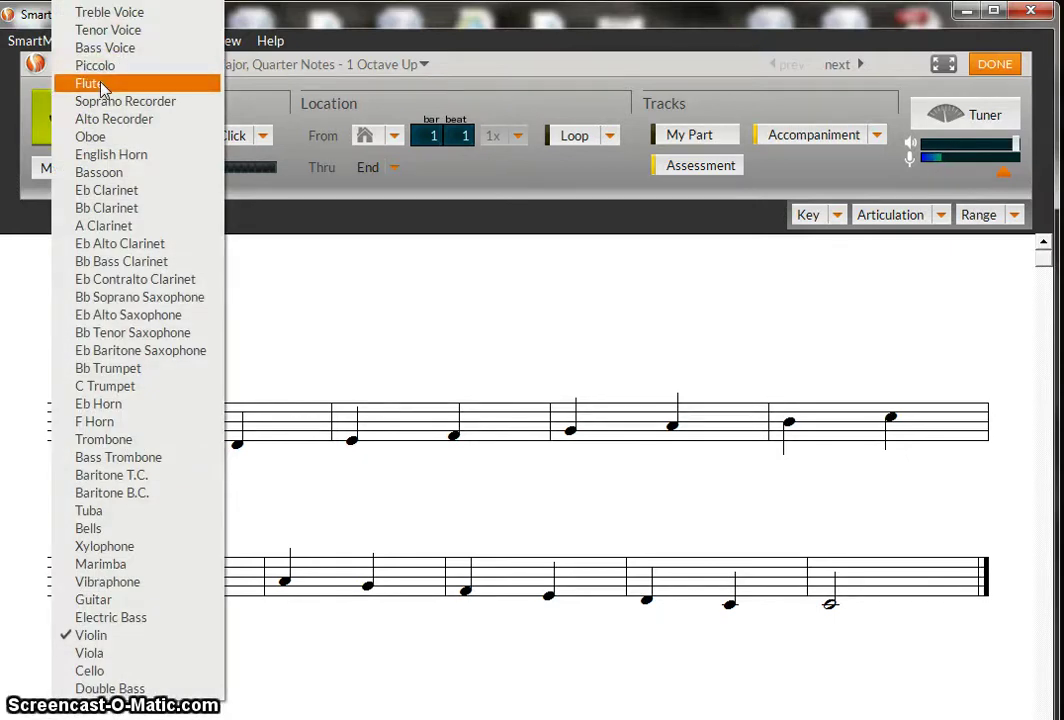
left_click(101, 86)
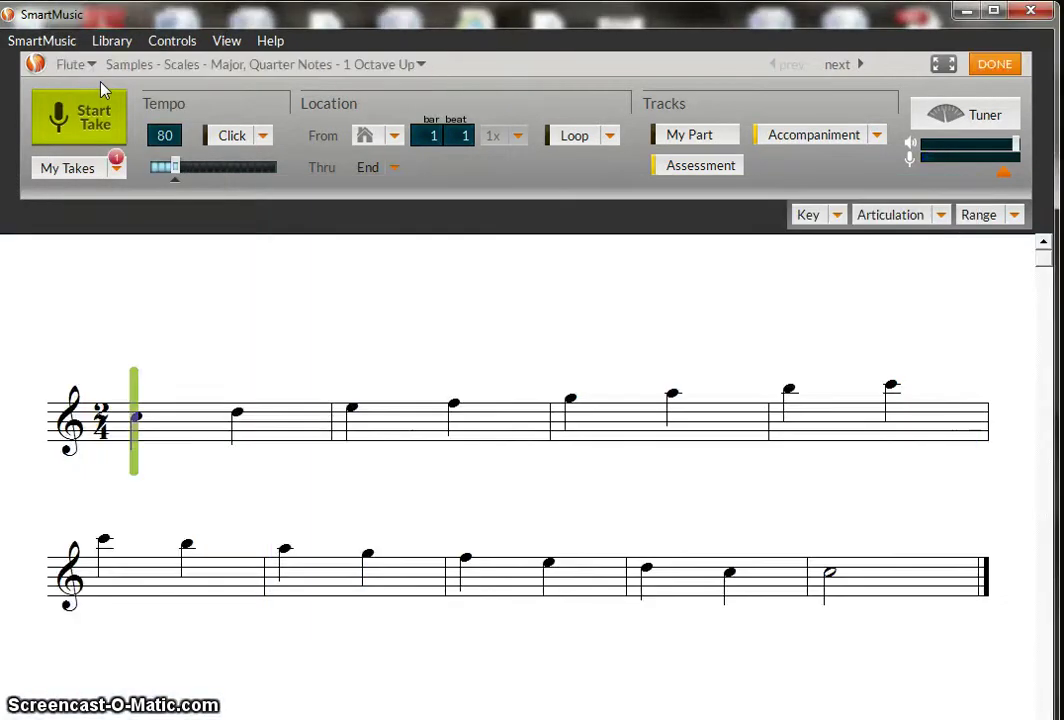
left_click(153, 288)
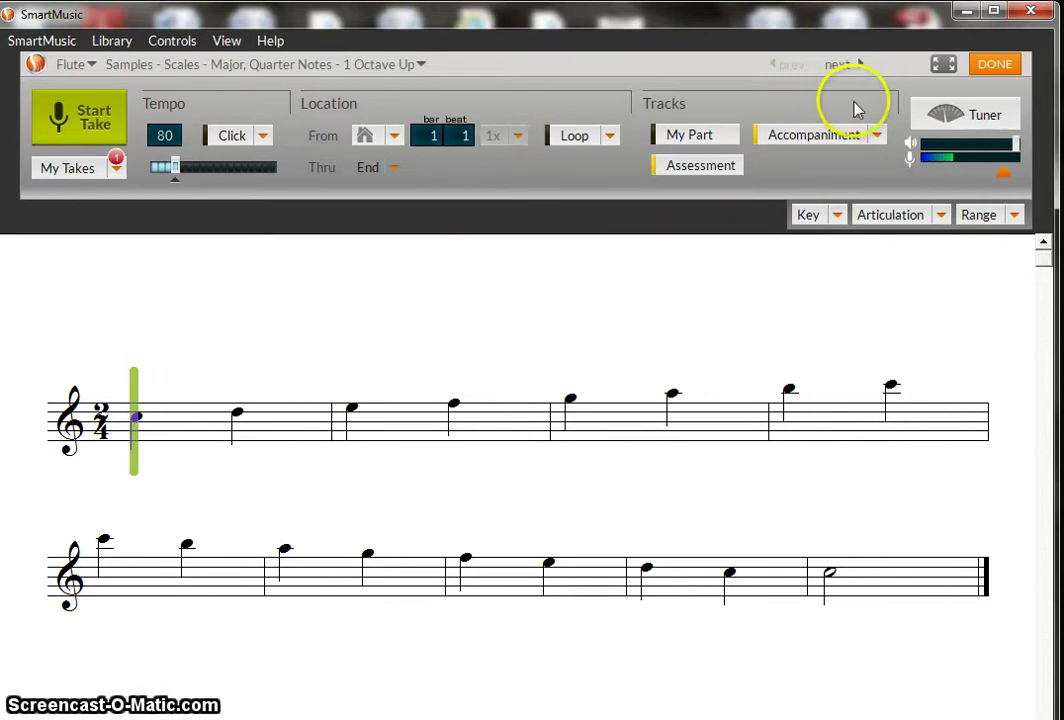
left_click(955, 118)
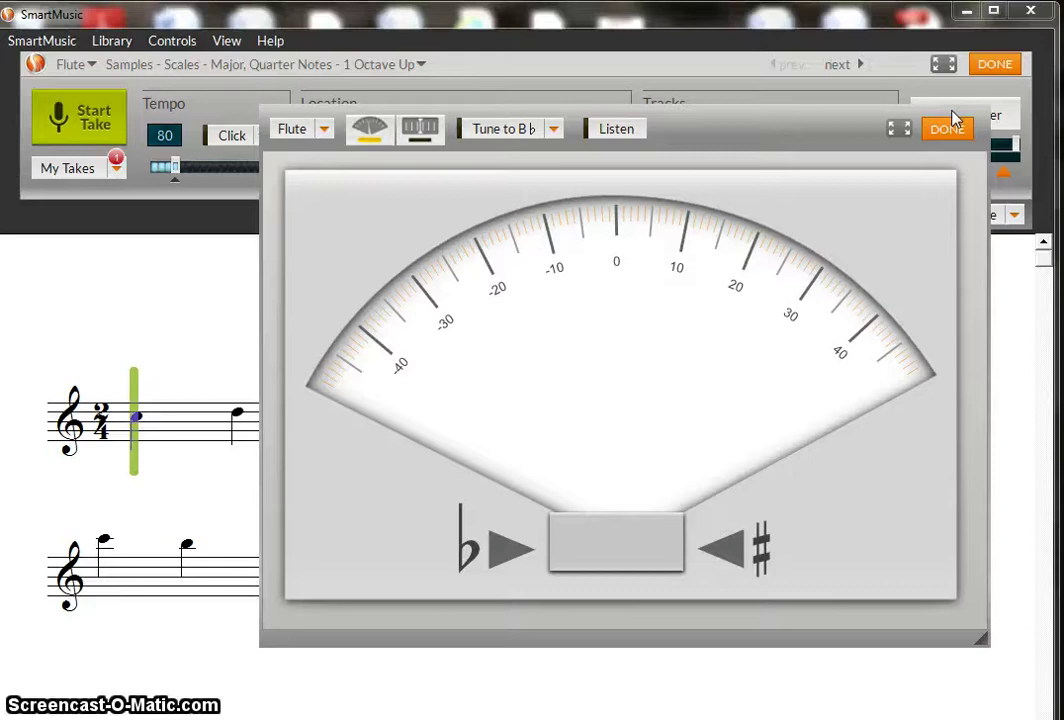
left_click(953, 128)
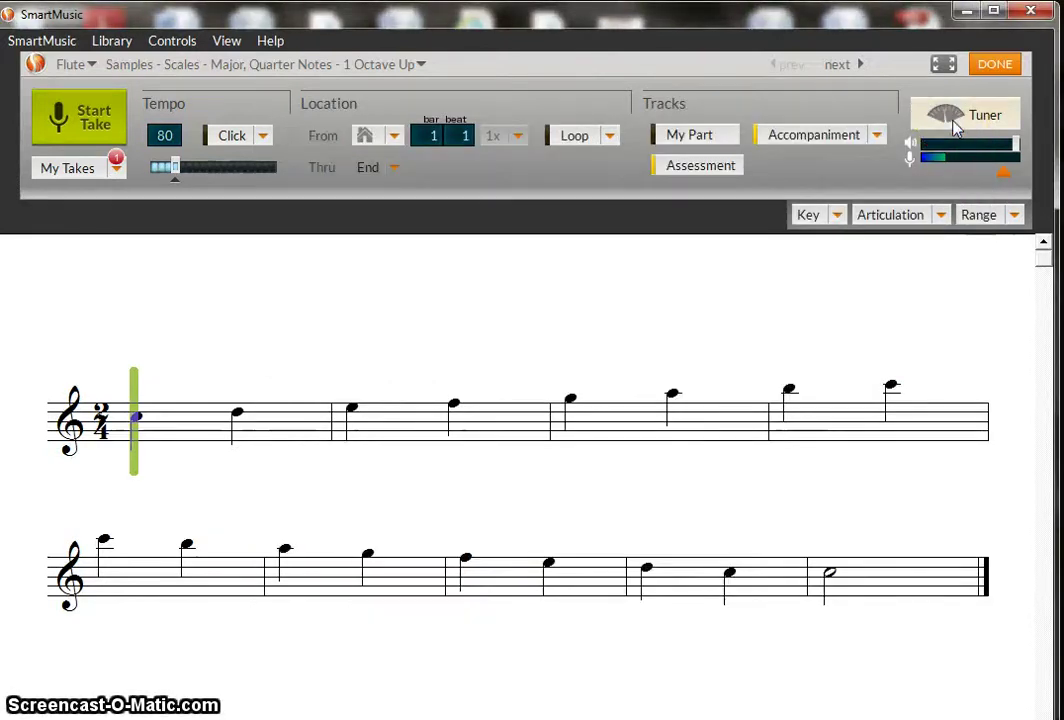
- Record Take 2 of the flute scale, which assesses at 71%
left_click(162, 350)
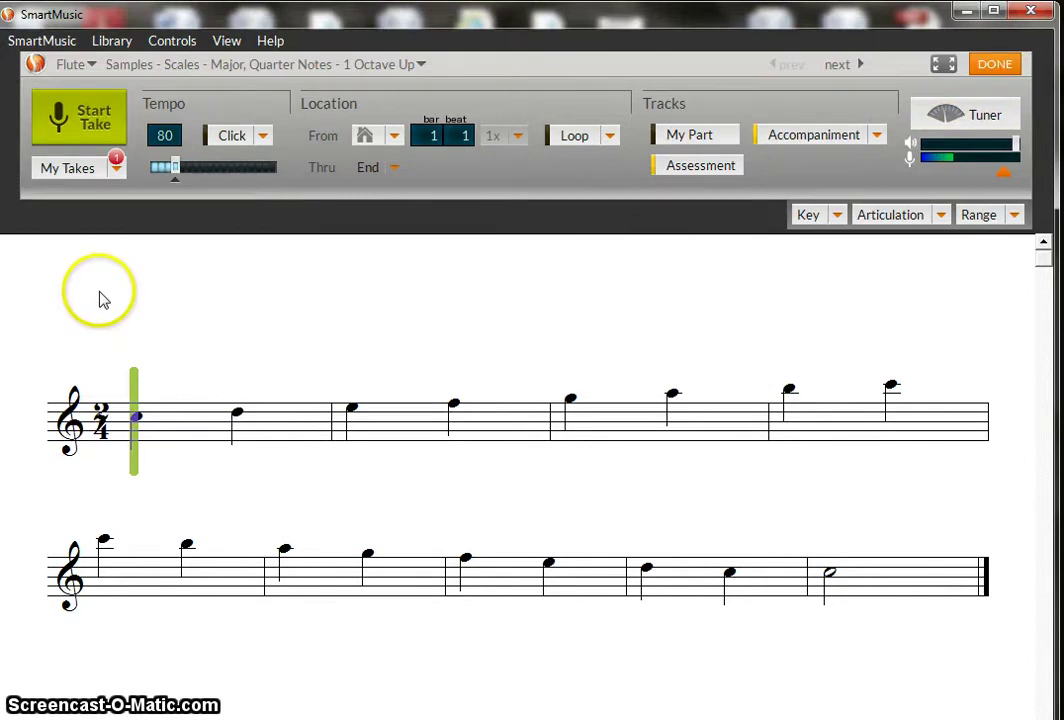
left_click(86, 122)
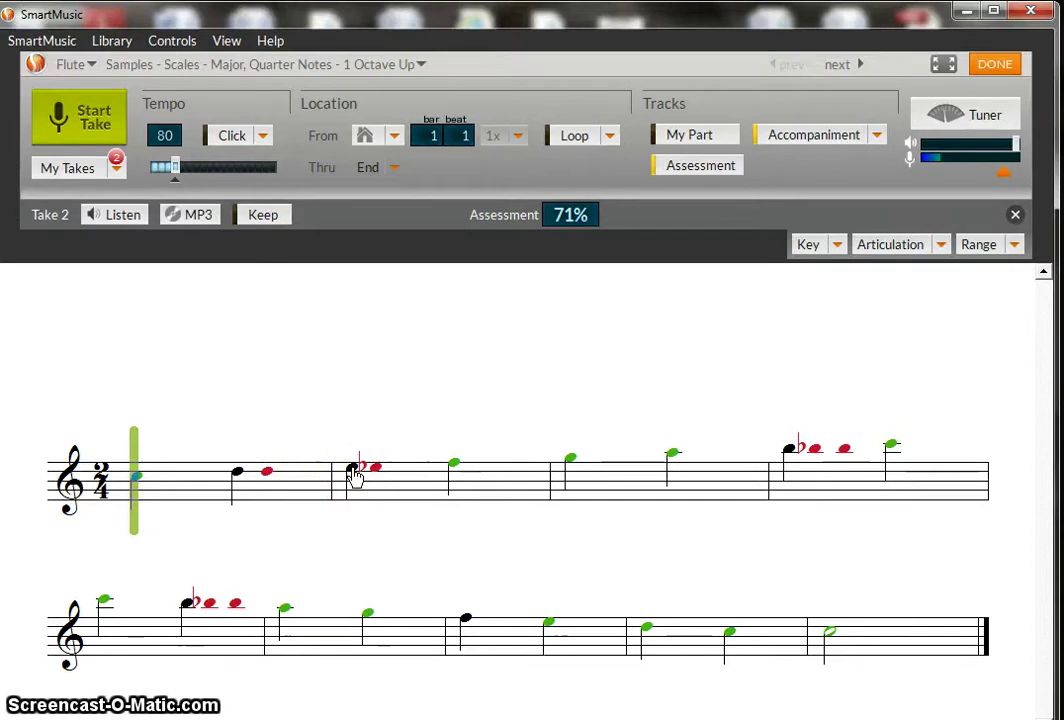
- Show the fingering charts for the missed E/Eb and B/Bb notes
left_click(353, 471)
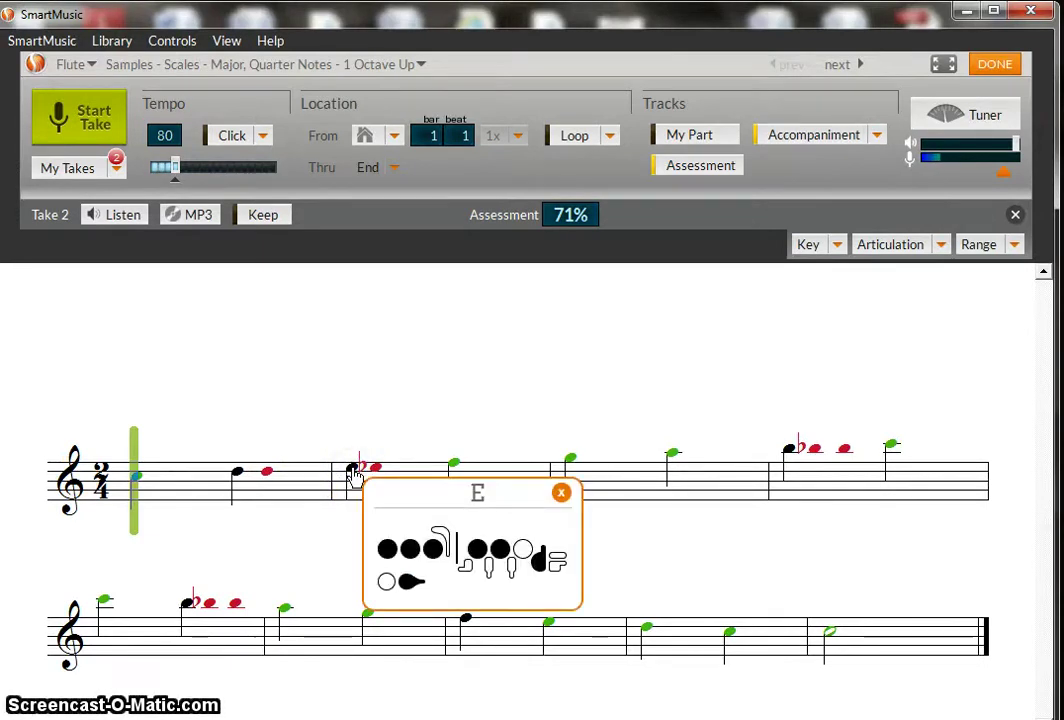
left_click(372, 471)
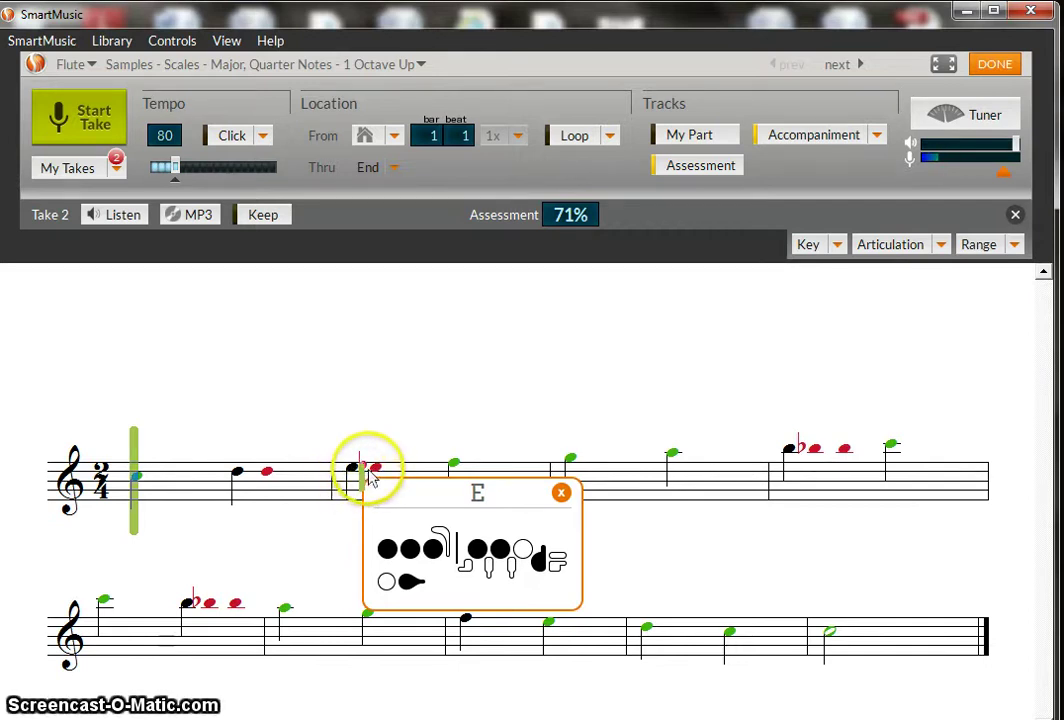
left_click(374, 471)
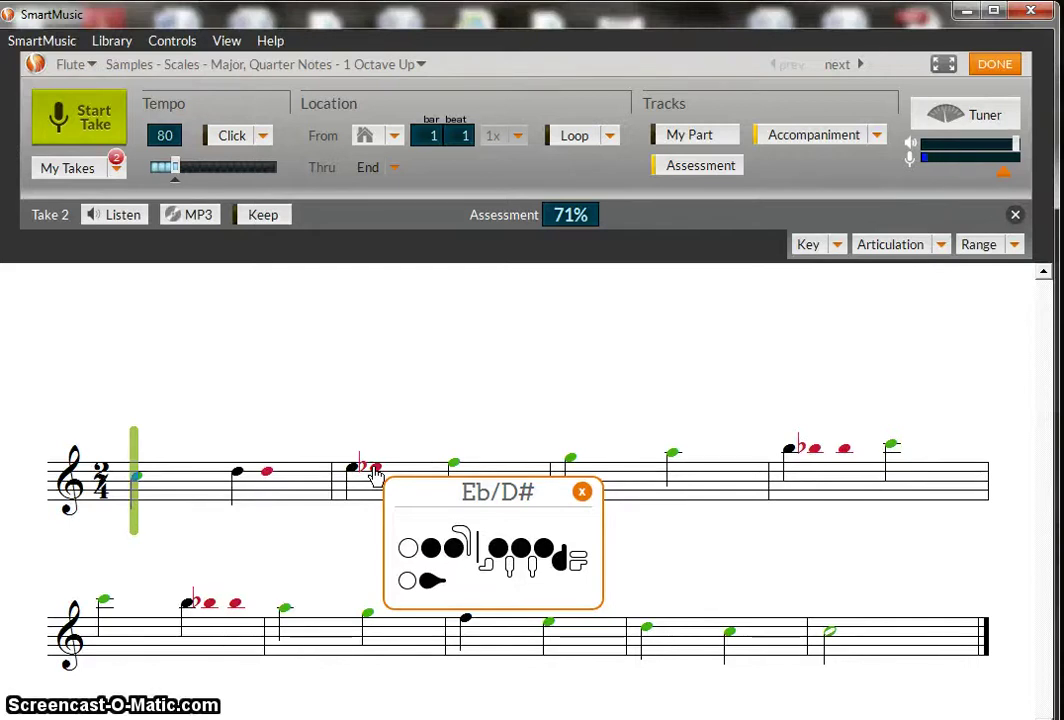
left_click(865, 488)
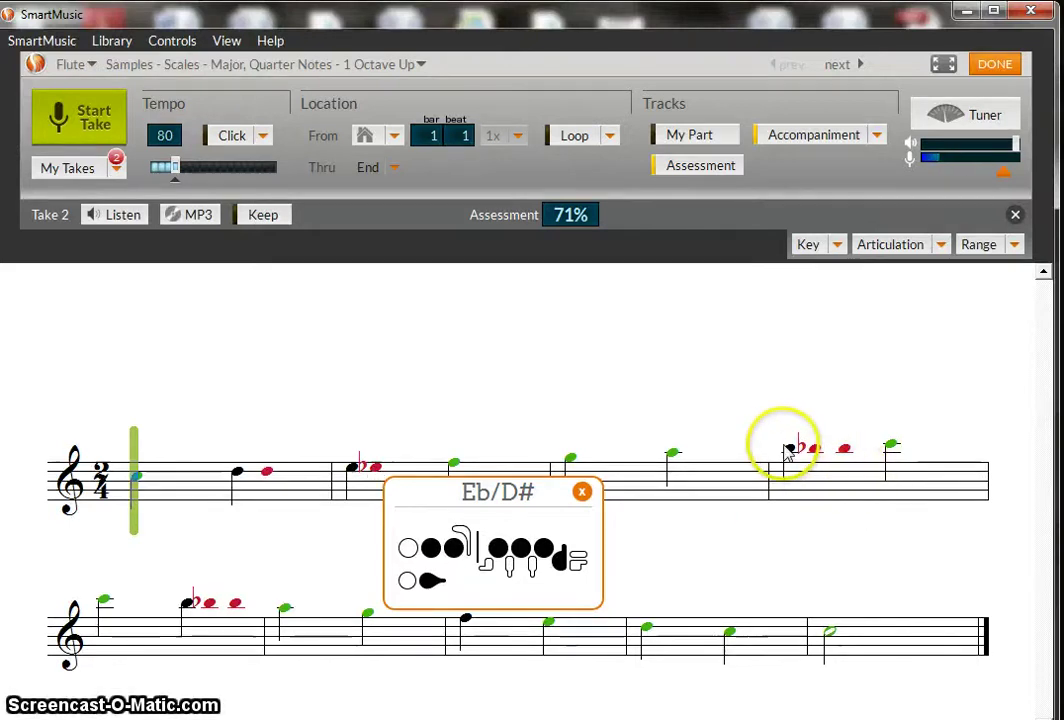
left_click(790, 452)
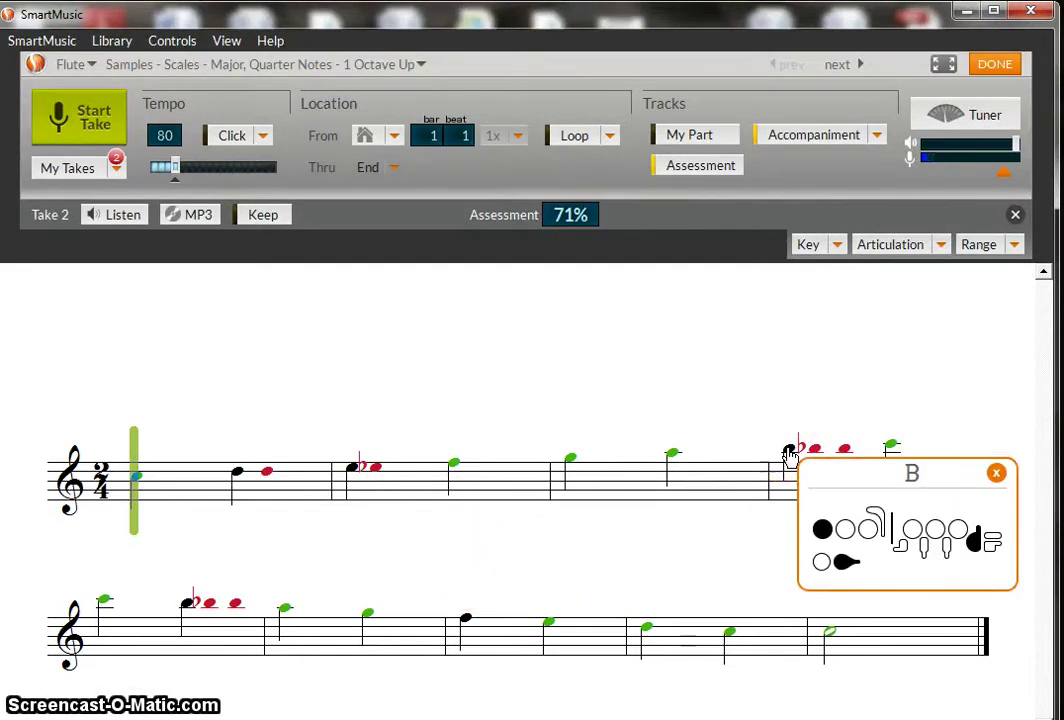
left_click(790, 455)
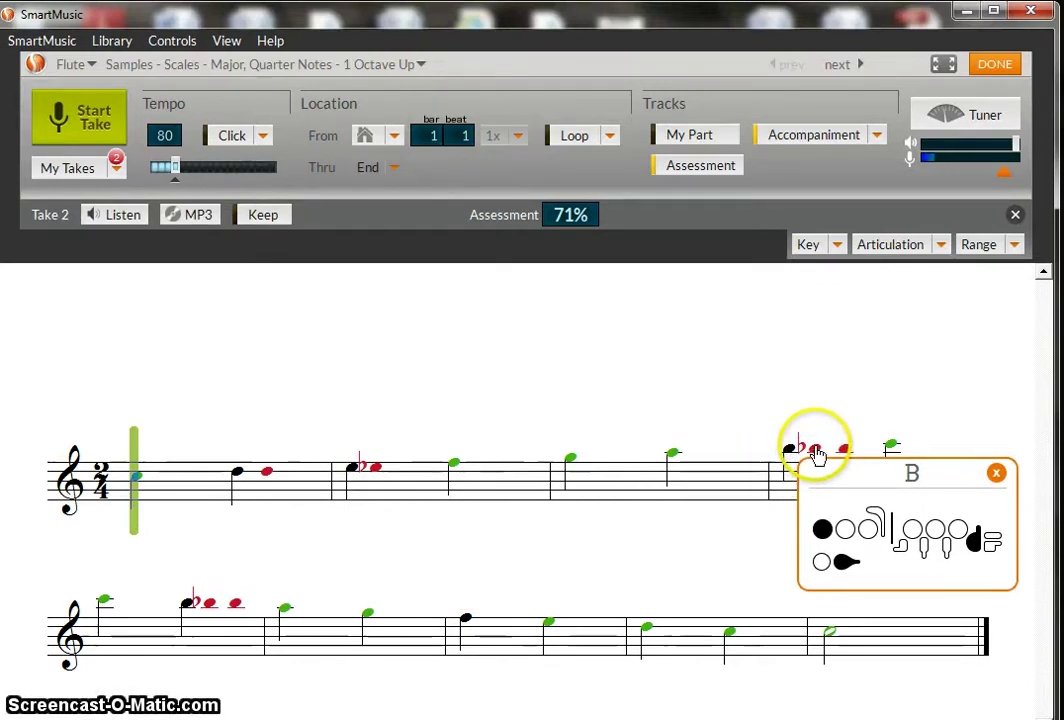
left_click(816, 451)
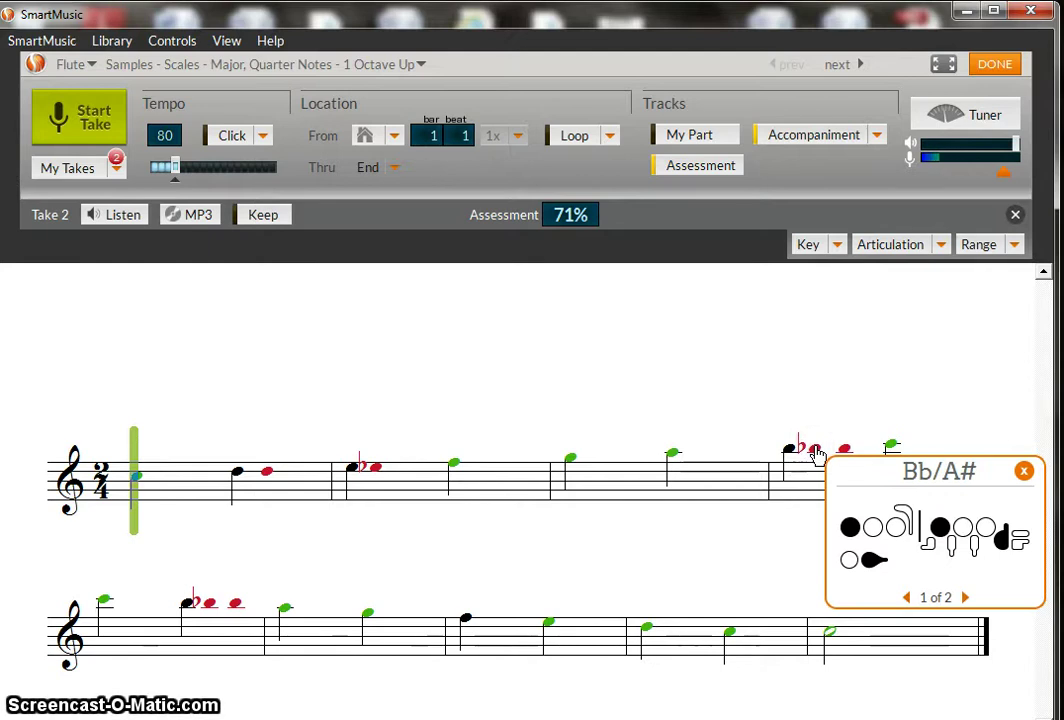
- Move the start position to bar 1, beat 2 and begin a new take
left_click(768, 477)
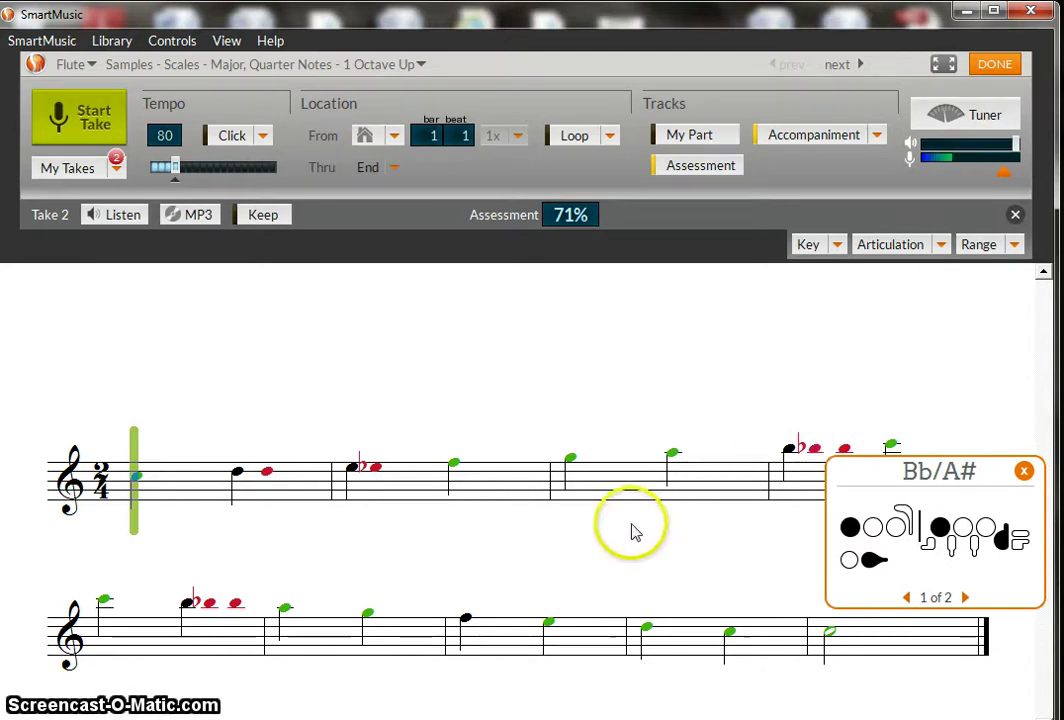
left_click(549, 478)
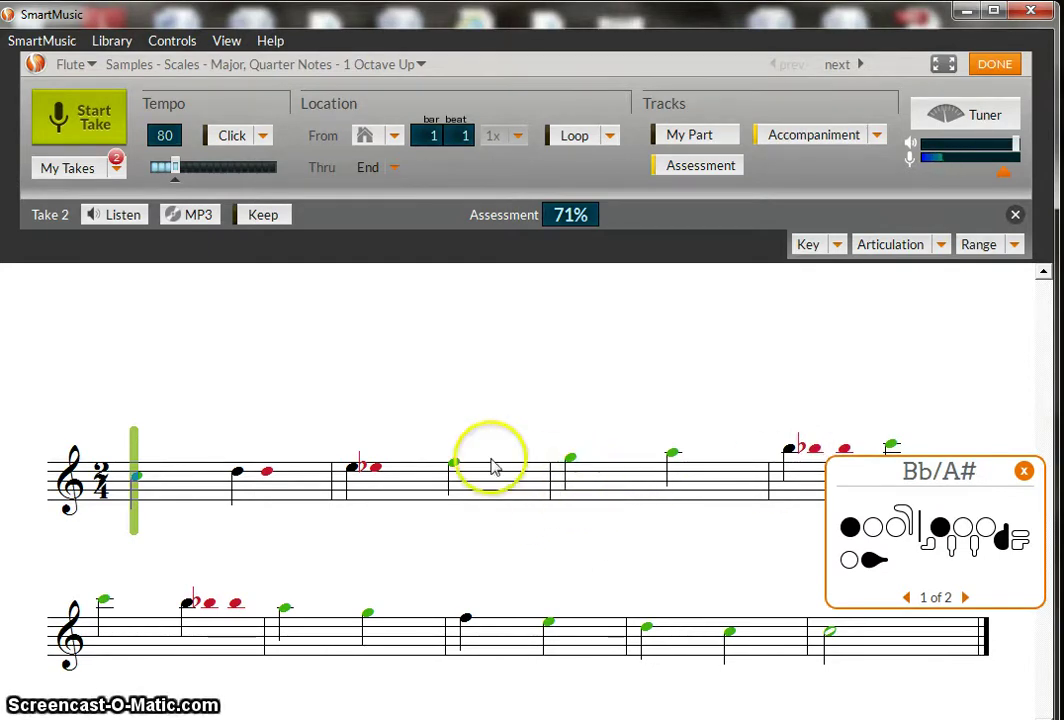
left_click(256, 492)
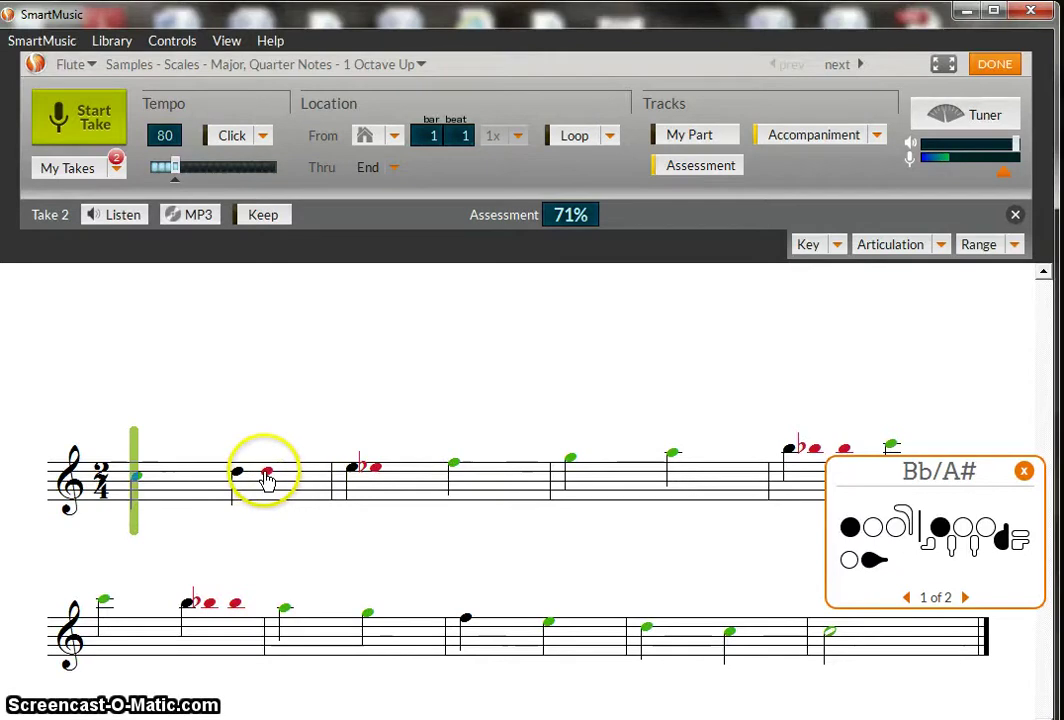
left_click(265, 474)
left_click(249, 470)
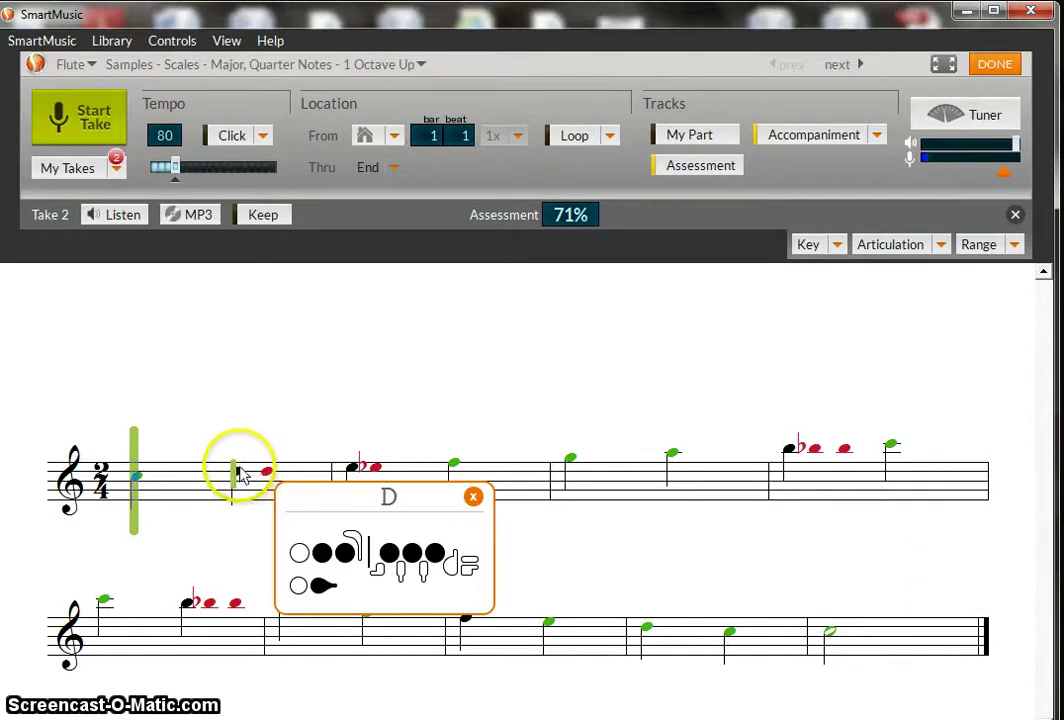
key("space")
left_click(234, 428)
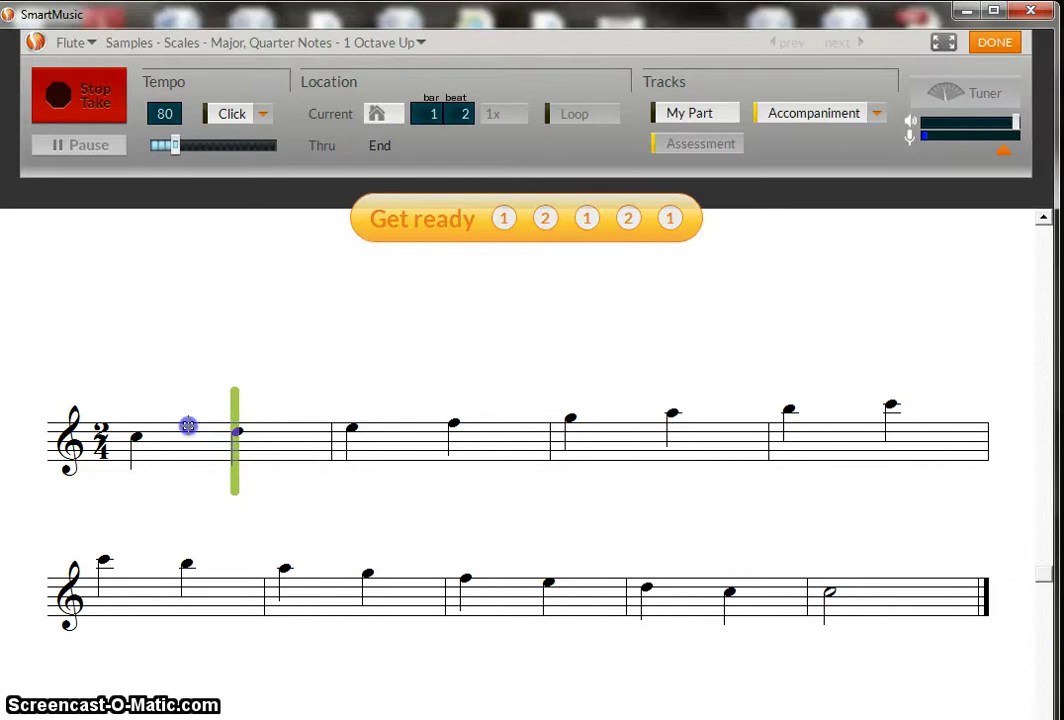
- Stop the failed take and record Take 4, scoring 100% with every note green
left_click(147, 433)
left_click(221, 439)
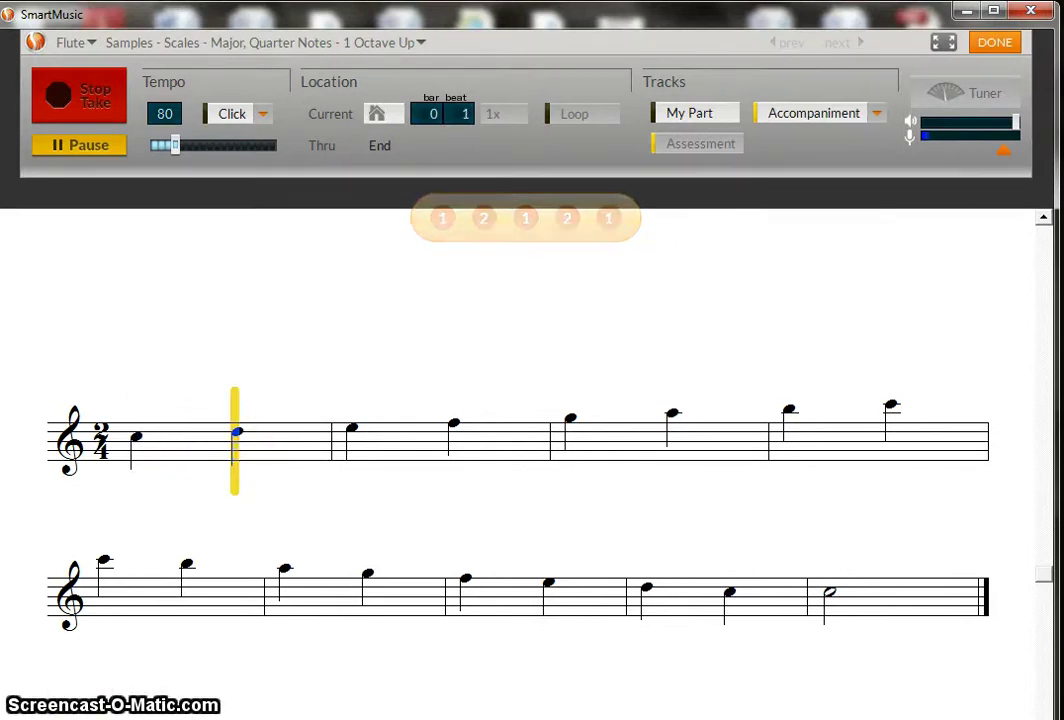
left_click(113, 568)
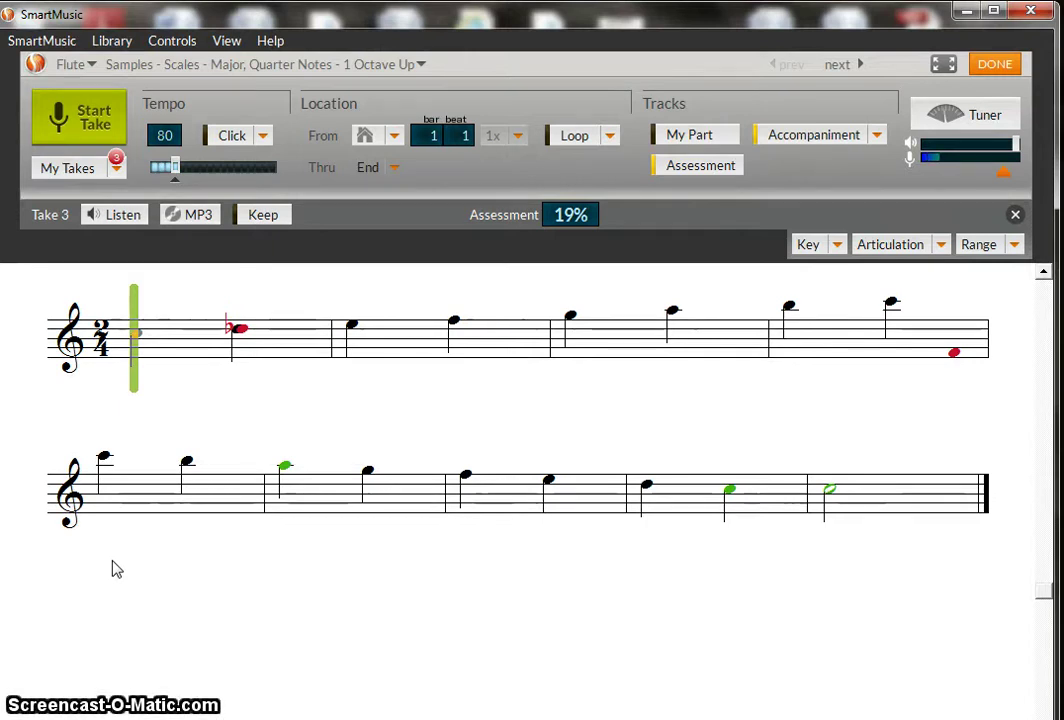
left_click(95, 124)
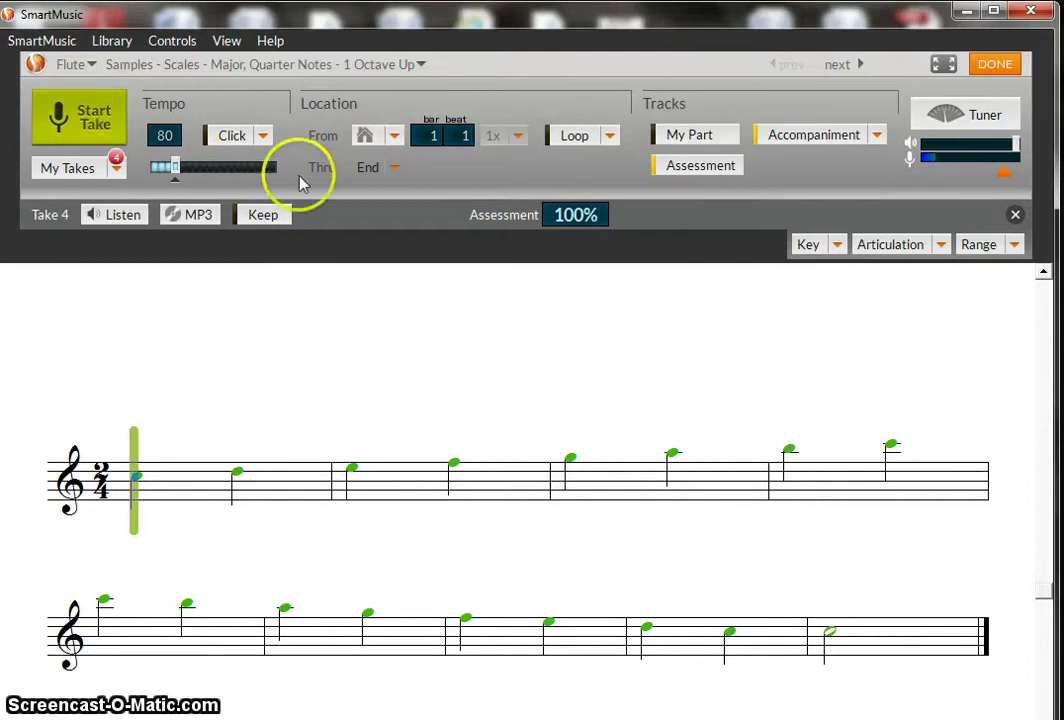
- Set the From location to bar 5, beat 1, the second system's first note
left_click(514, 208)
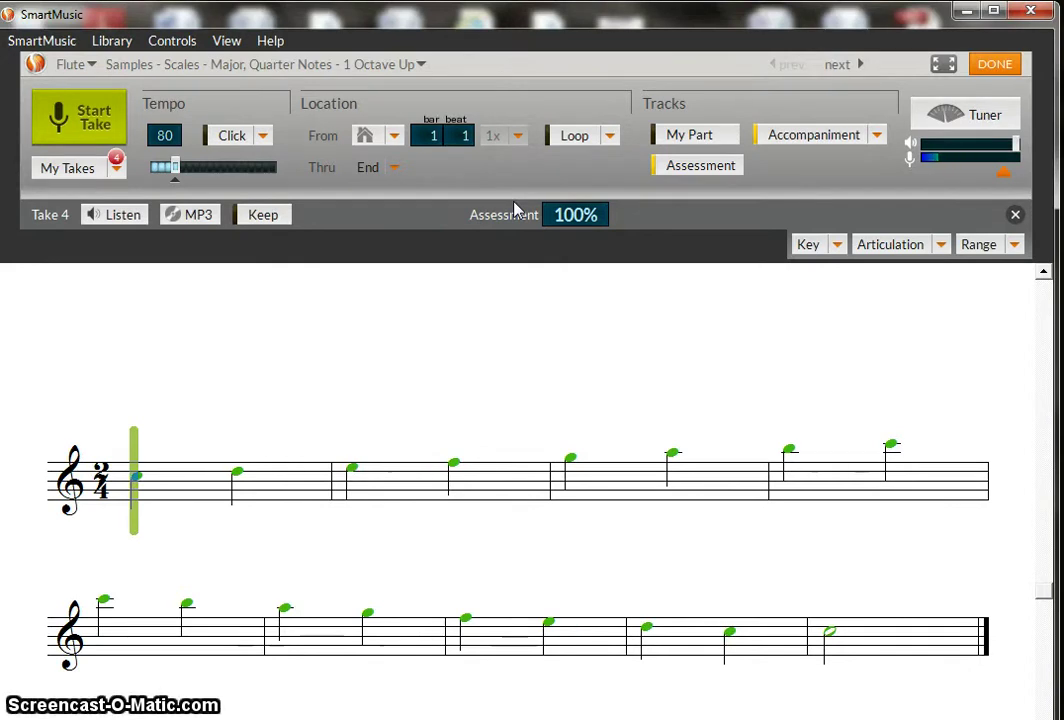
mouse_move(261, 446)
left_mouse_down()
mouse_move(214, 487)
mouse_move(143, 518)
mouse_move(225, 500)
left_mouse_up()
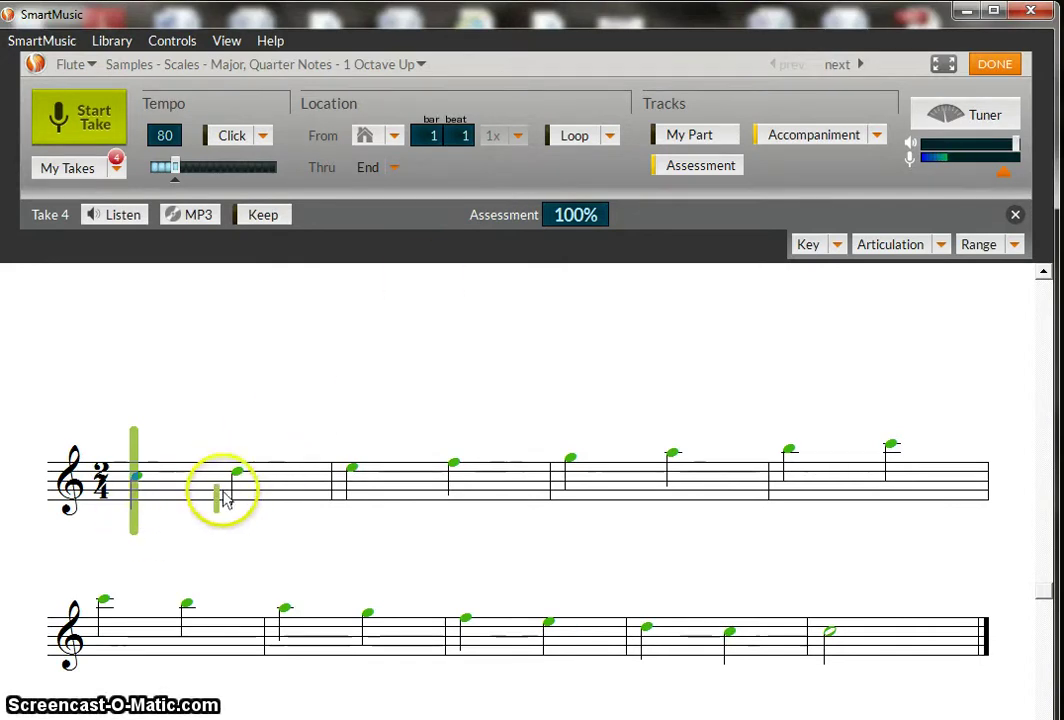
left_click(107, 638)
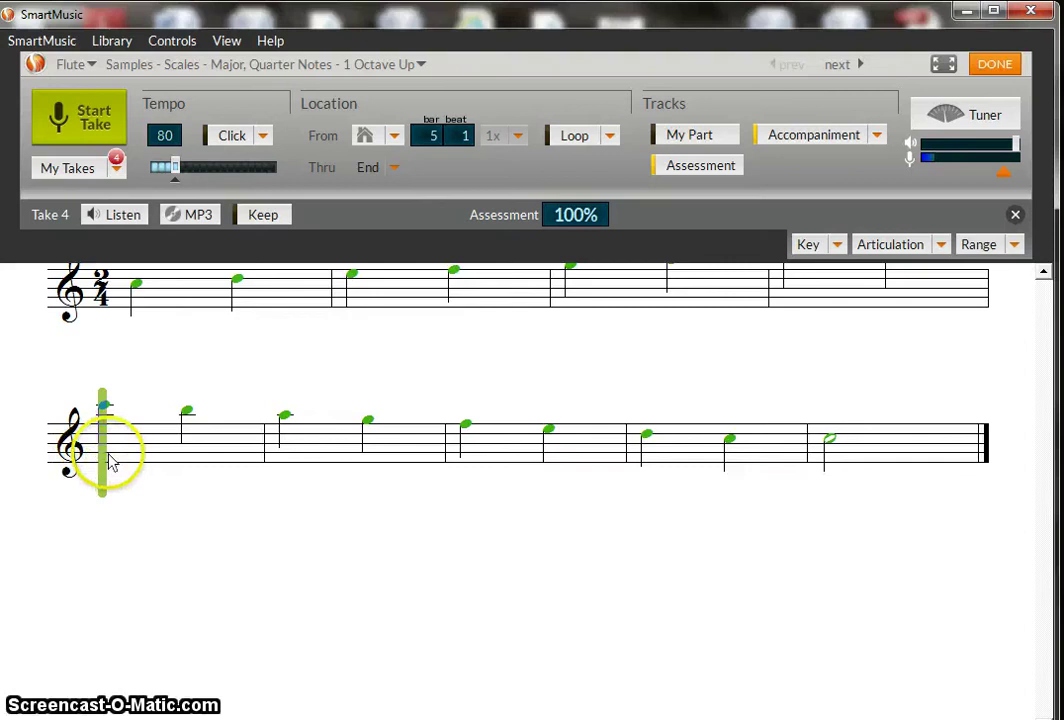